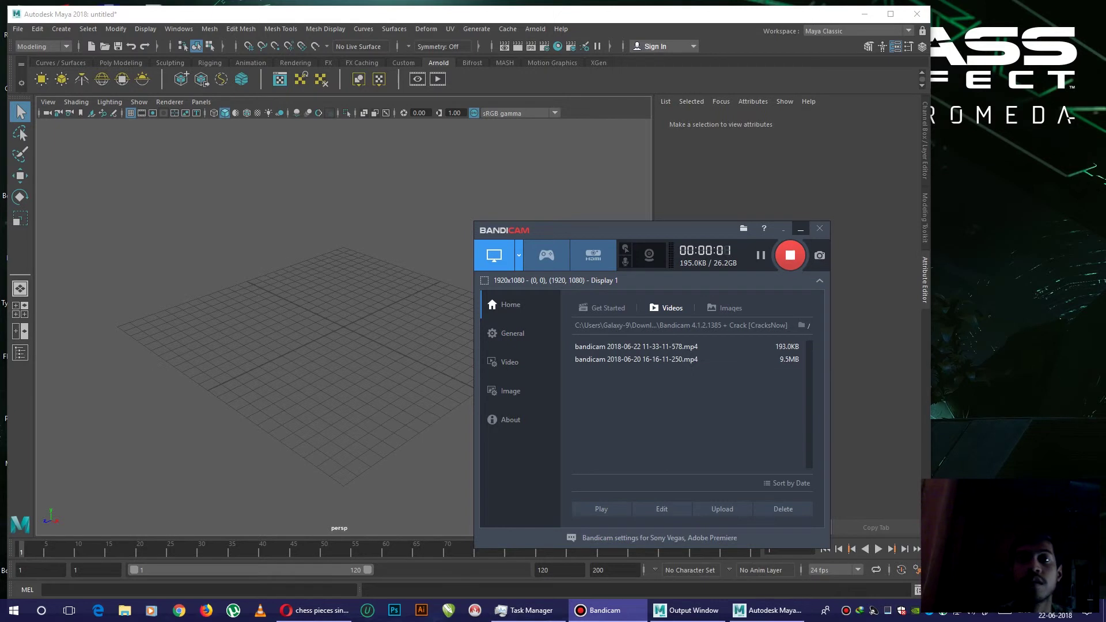
# Step: Hide the recorder and maximize the Maya window to fill the screen
pyautogui.click(799, 228)
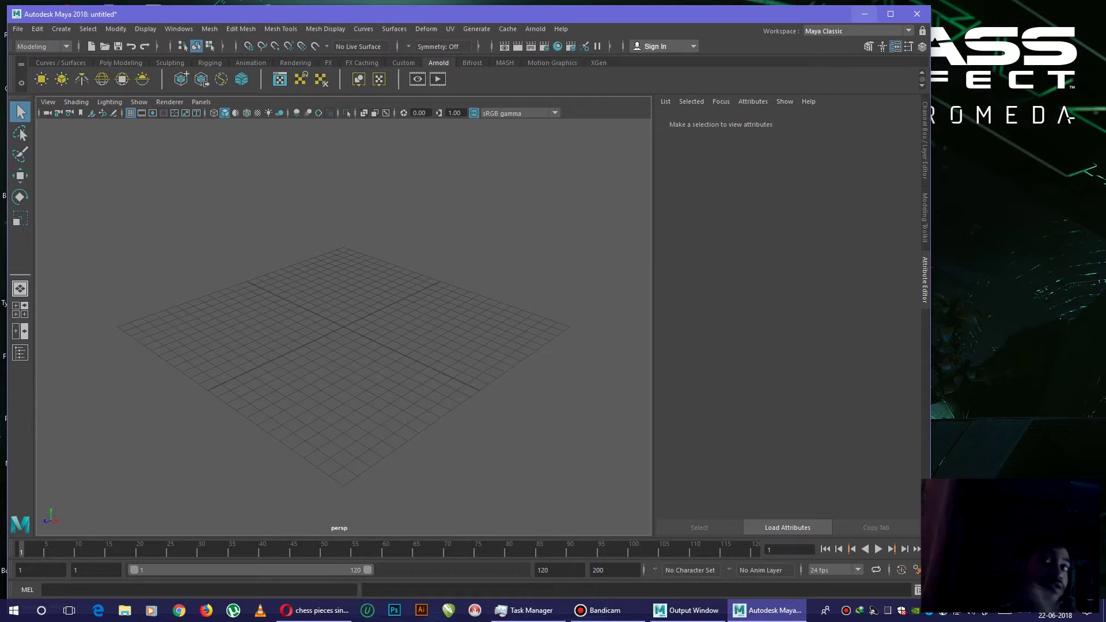
pyautogui.click(890, 14)
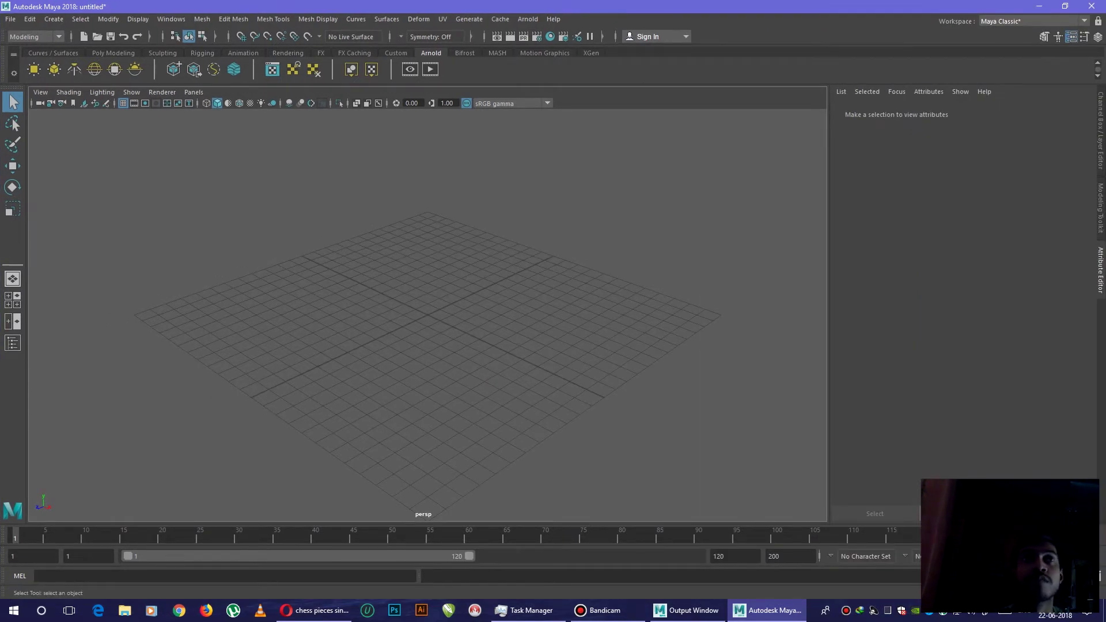
pyautogui.click(1033, 20)
# Step: Toggle through the four-view layout until the front orthographic view shows alone
pyautogui.press('space')
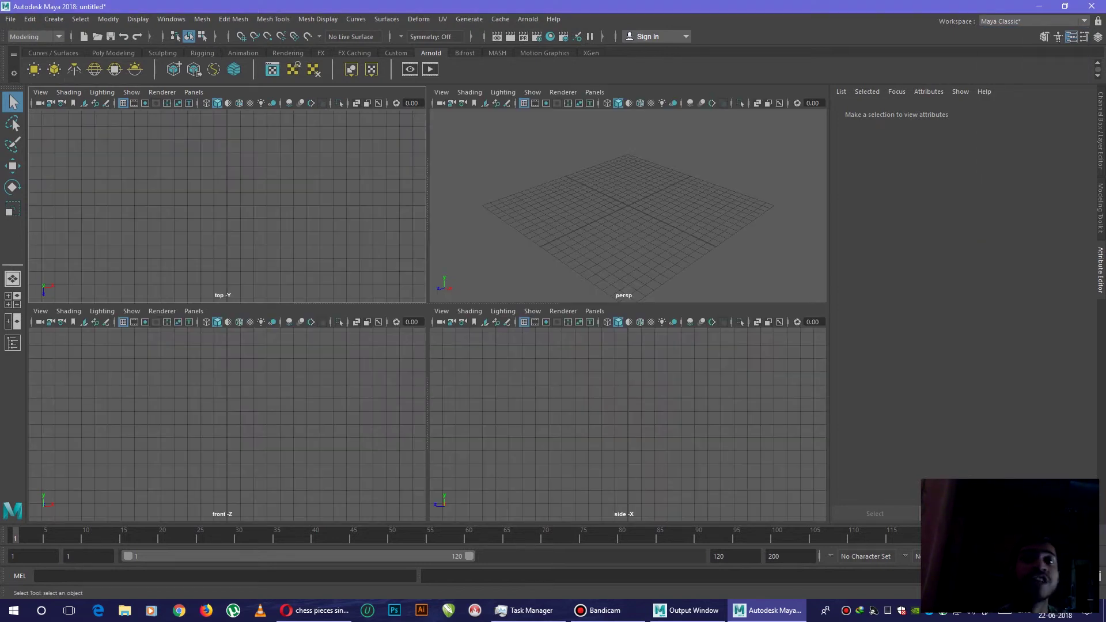
pyautogui.press('space')
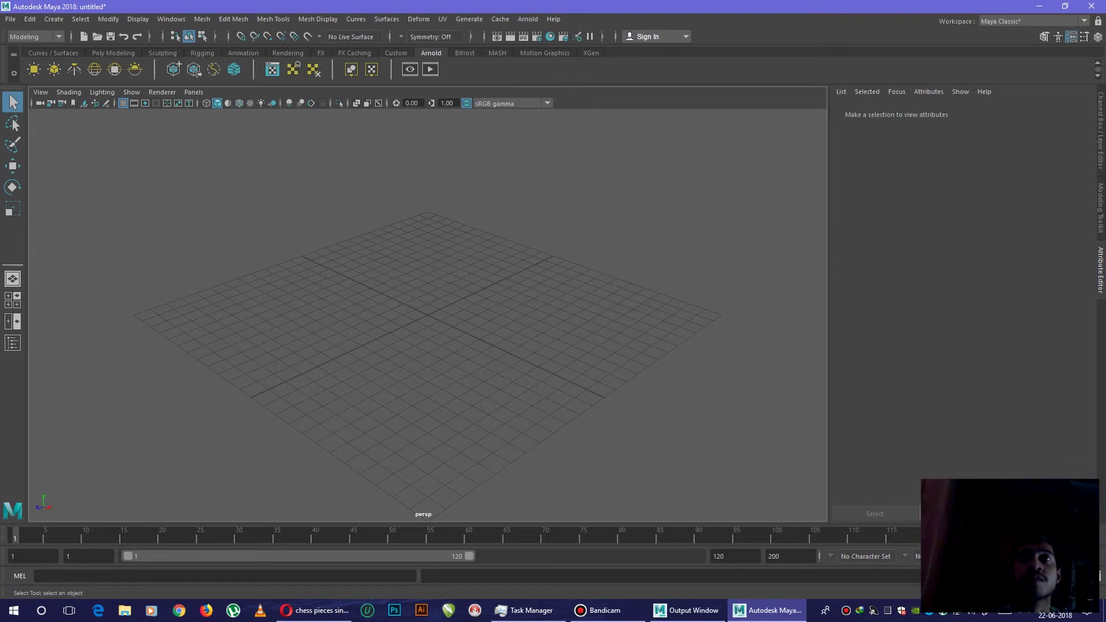
pyautogui.press('space')
pyautogui.press('space')
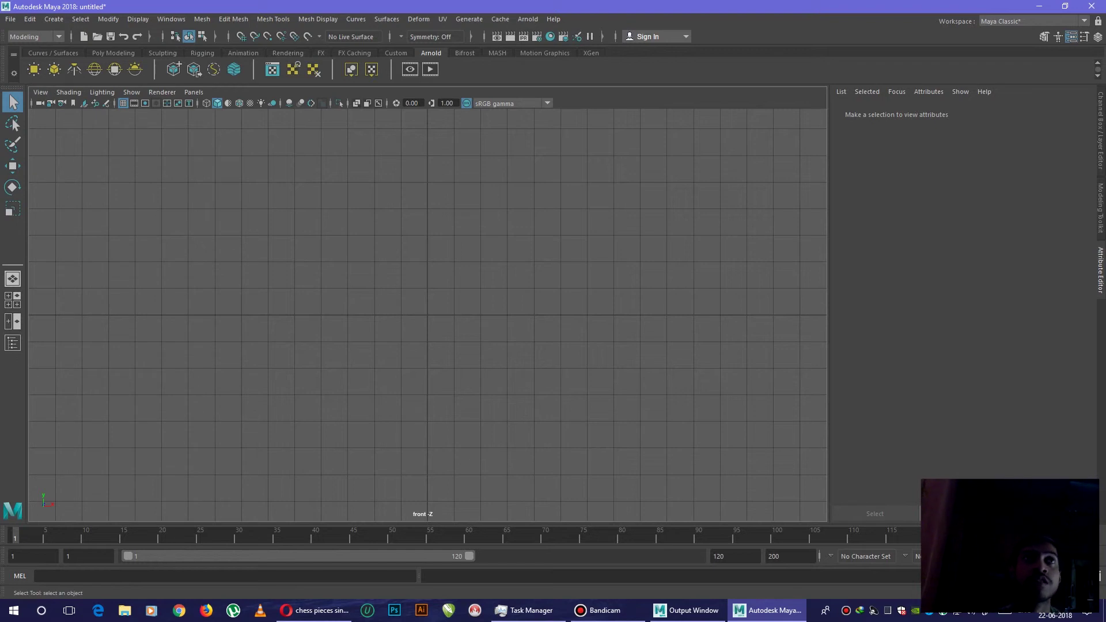
# Step: Start an image-plane import in the front view and browse into the Downloads folder
pyautogui.click(40, 92)
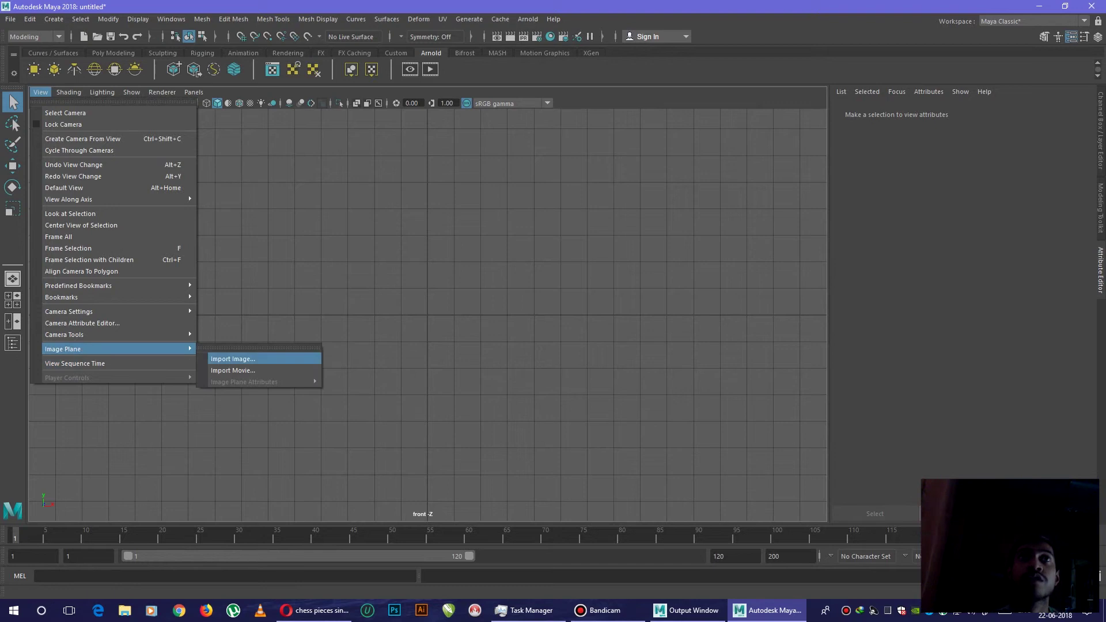
pyautogui.moveTo(117, 349)
pyautogui.click(229, 357)
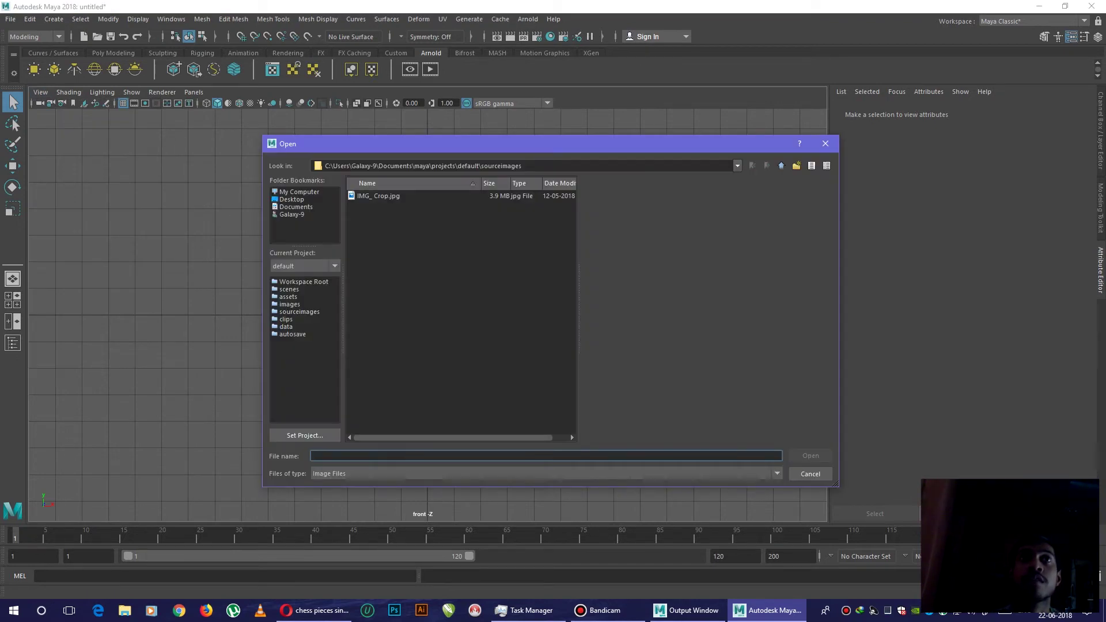
pyautogui.click(290, 214)
pyautogui.doubleClick(373, 288)
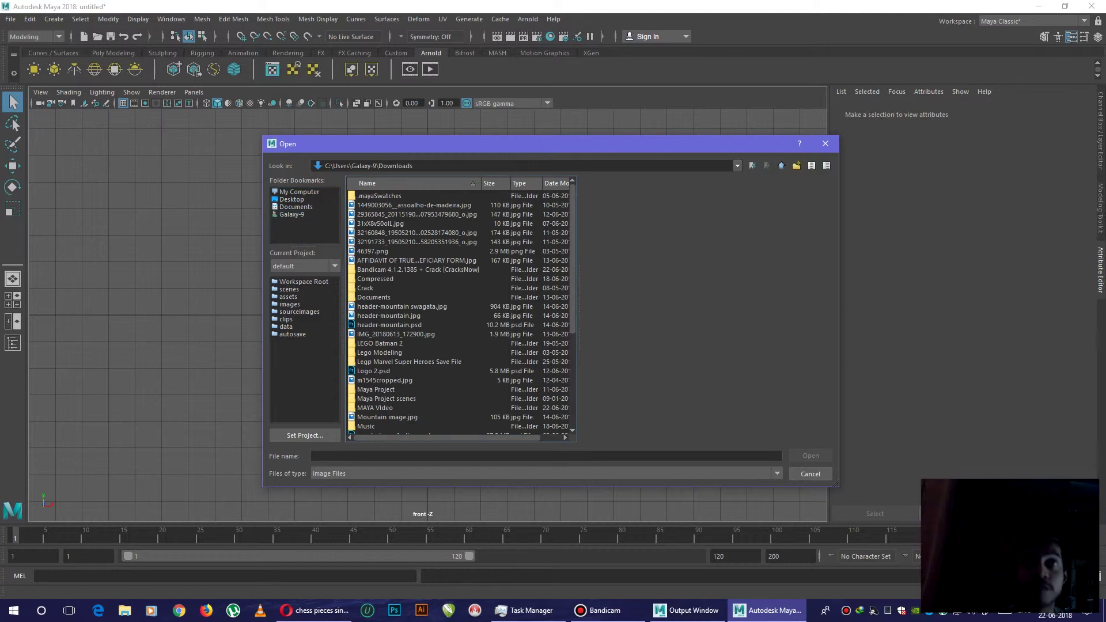
# Step: Load the pawn jpg from the MAYA Video folder as the front-view image plane
pyautogui.click(384, 381)
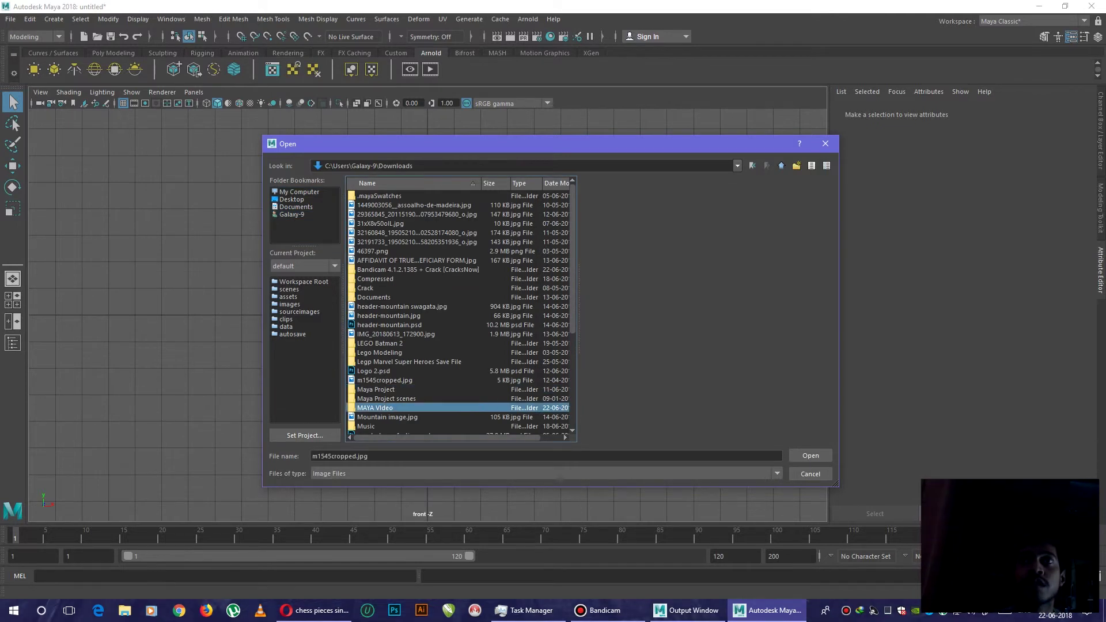
pyautogui.doubleClick(376, 408)
pyautogui.click(385, 196)
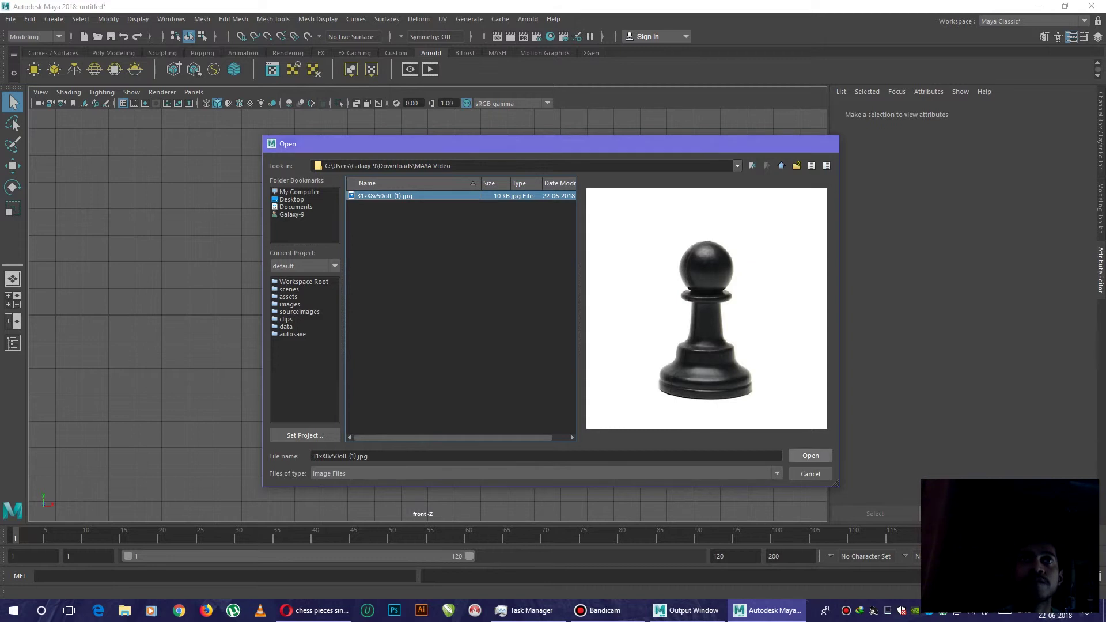
pyautogui.click(811, 455)
pyautogui.scroll(3, 427, 315)
pyautogui.scroll(-4, 427, 314)
pyautogui.scroll(4, 427, 315)
pyautogui.scroll(1, 427, 316)
pyautogui.scroll(-2, 427, 315)
pyautogui.scroll(-2, 427, 315)
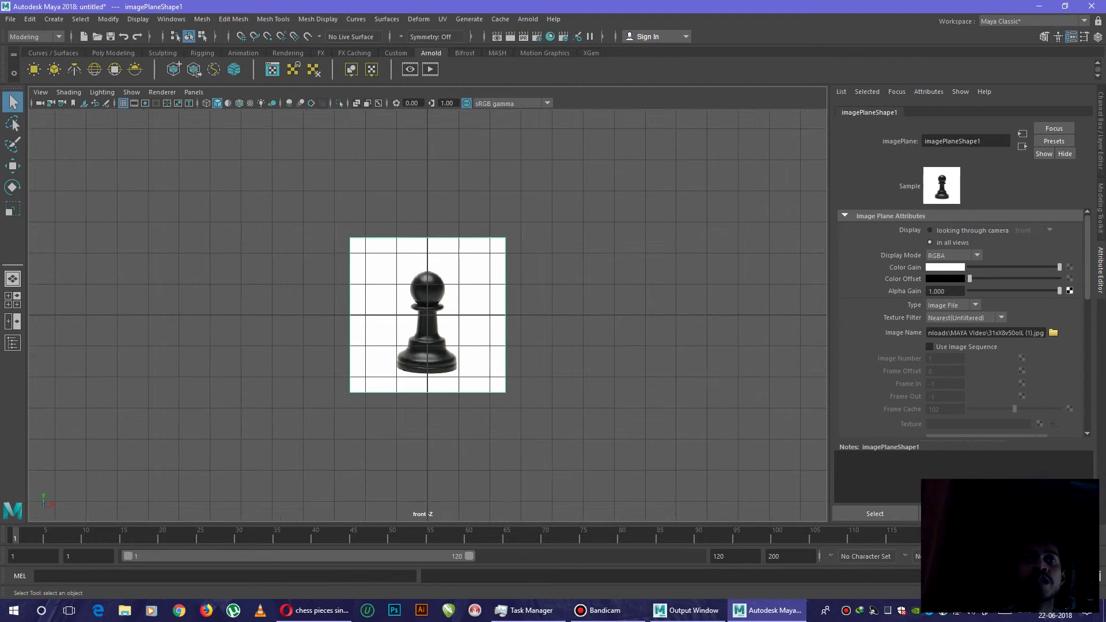
pyautogui.scroll(1, 427, 315)
pyautogui.scroll(2, 427, 315)
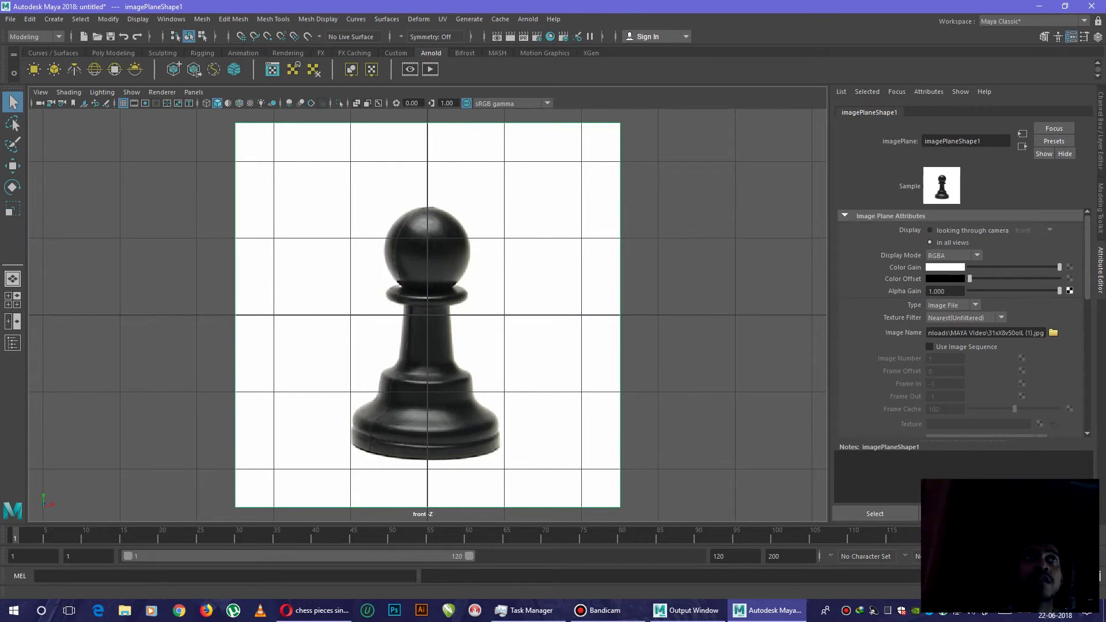
# Step: Browse the Create menu for the curve drawing tools
pyautogui.click(108, 19)
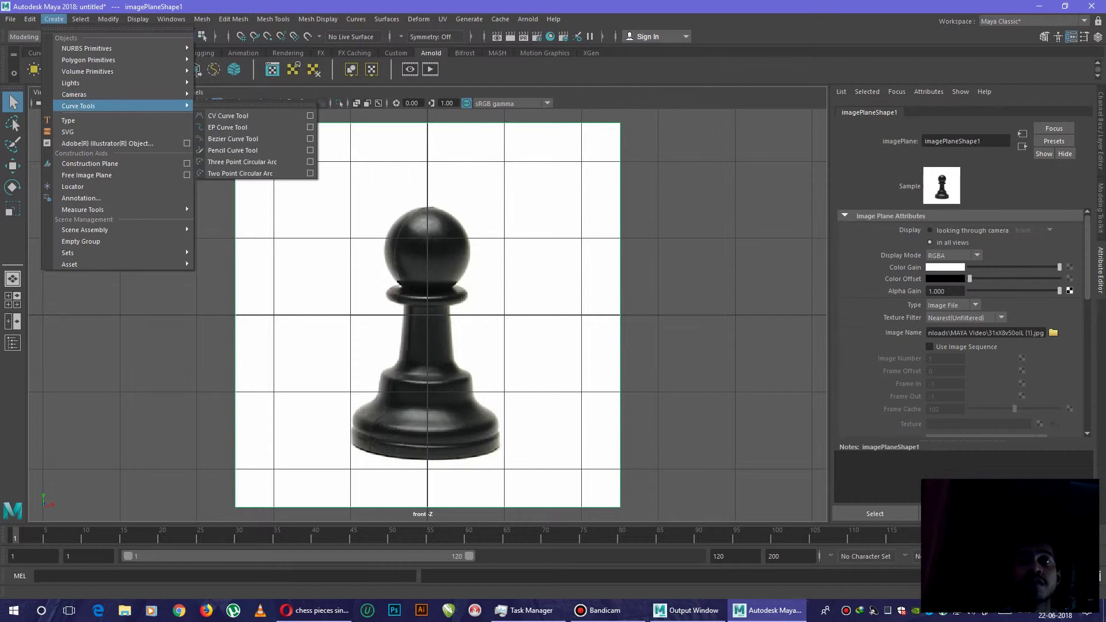
# Step: Activate the CV Curve Tool to trace the pawn outline
pyautogui.click(228, 115)
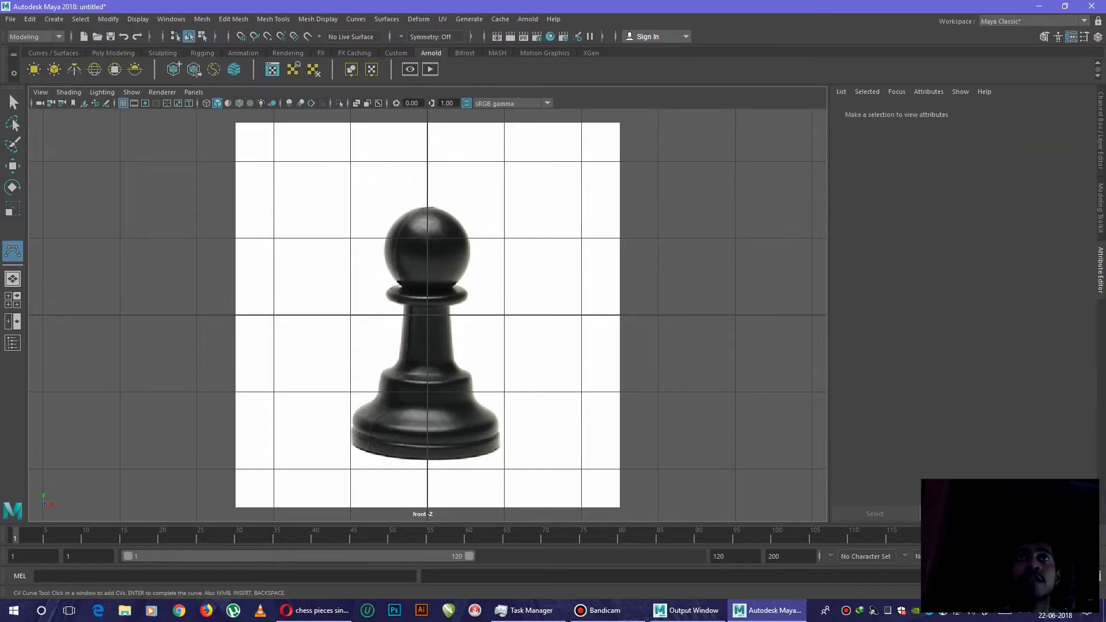
pyautogui.scroll(2, 427, 208)
pyautogui.scroll(1, 427, 207)
pyautogui.scroll(1, 427, 208)
pyautogui.scroll(-1, 421, 307)
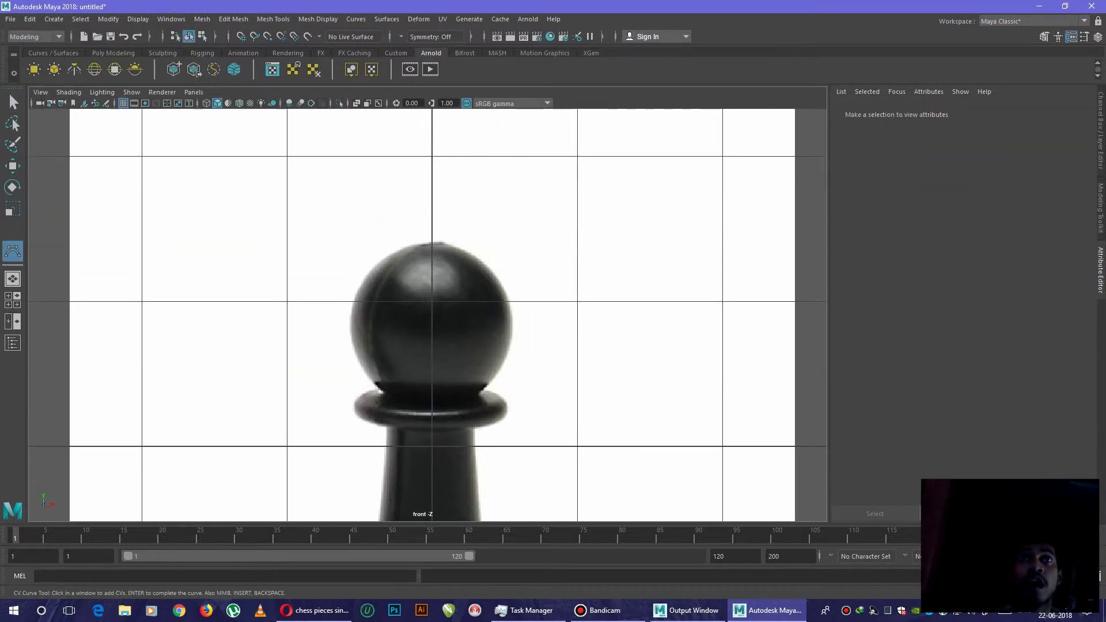
pyautogui.scroll(-2, 421, 306)
pyautogui.scroll(-2, 421, 306)
pyautogui.scroll(2, 420, 306)
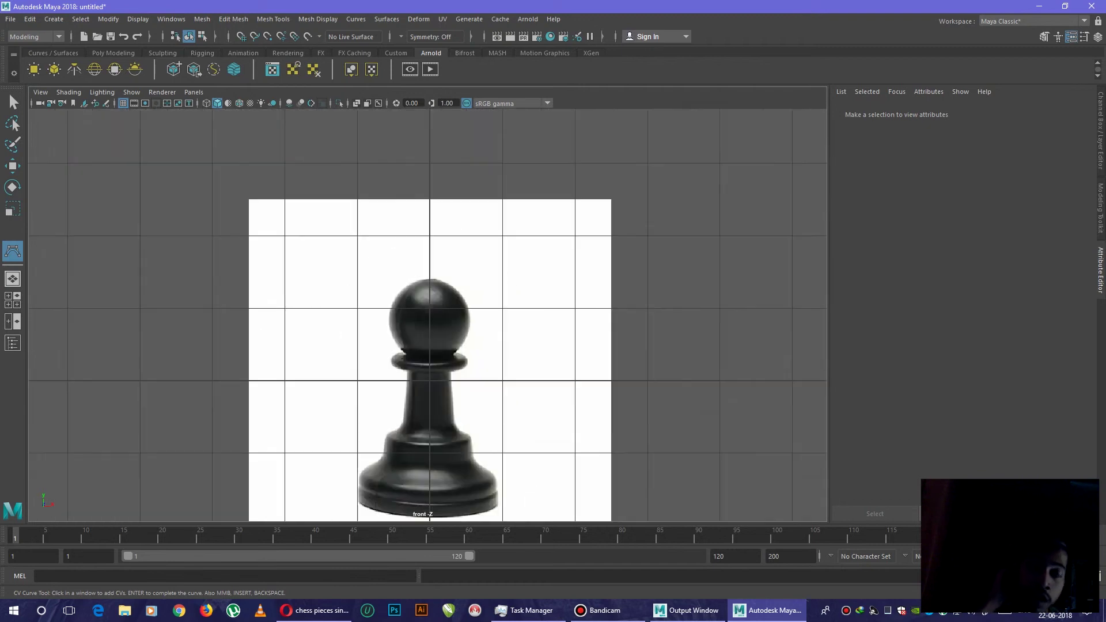
pyautogui.scroll(-3, 427, 316)
pyautogui.scroll(-1, 428, 317)
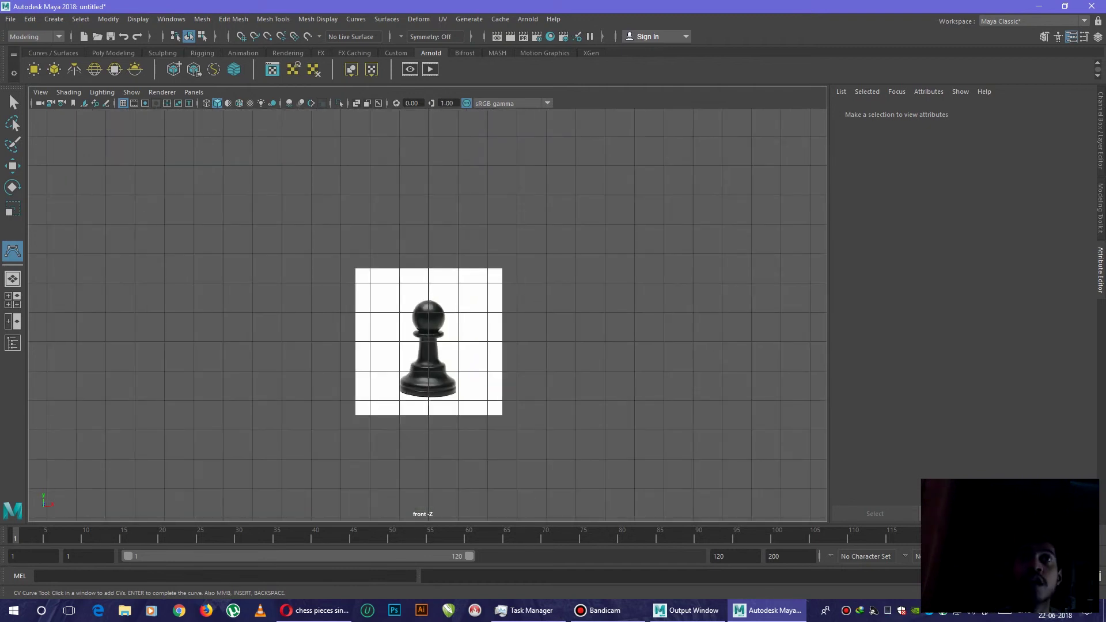
pyautogui.scroll(2, 427, 315)
pyautogui.scroll(2, 427, 315)
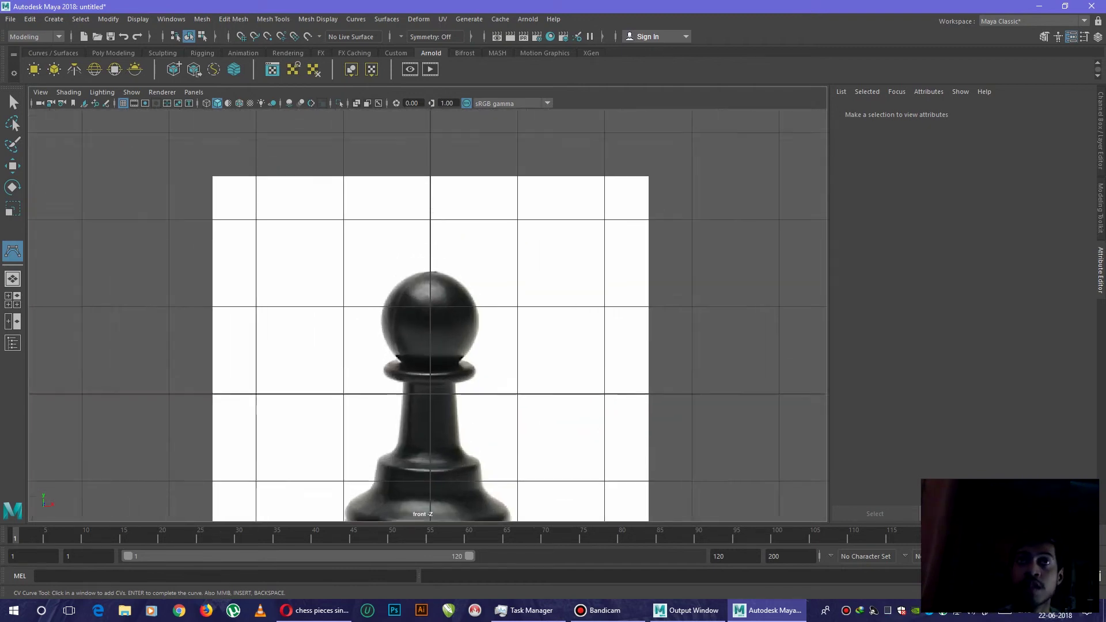
pyautogui.scroll(1, 427, 315)
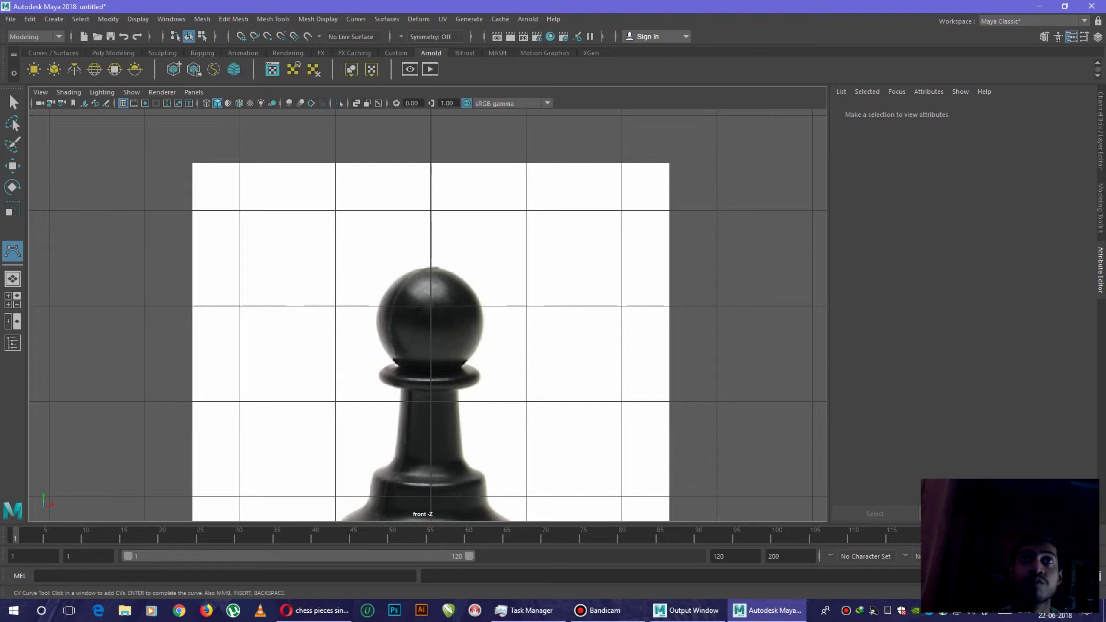
pyautogui.scroll(2, 428, 316)
pyautogui.scroll(2, 428, 317)
pyautogui.scroll(-4, 428, 316)
pyautogui.scroll(4, 427, 316)
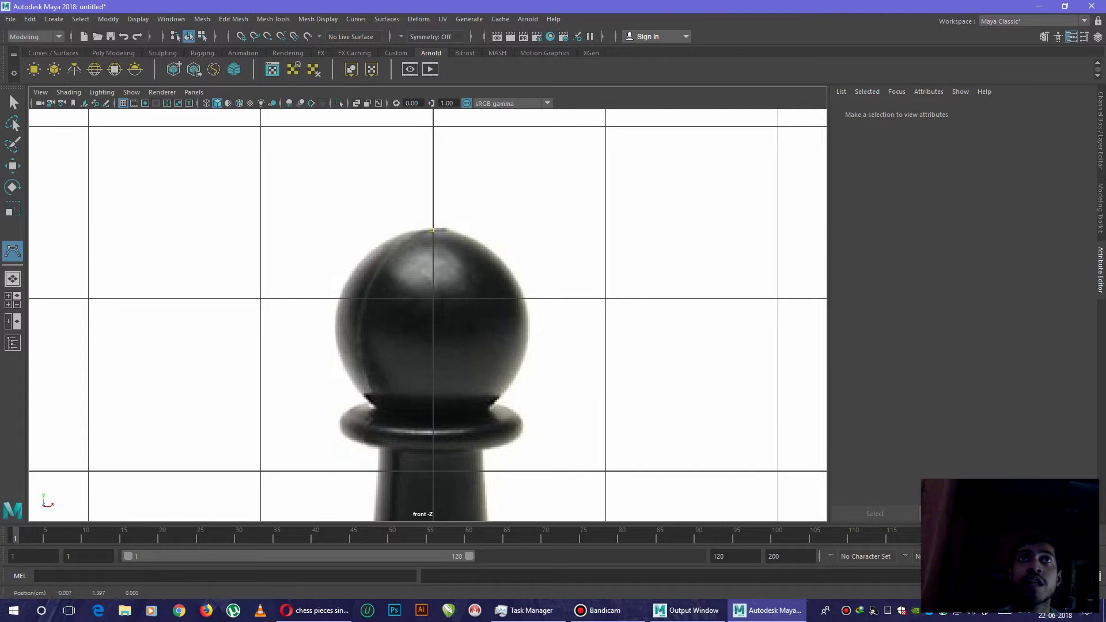
# Step: Place CV curve points from the pawn's top down the left edge of its head
pyautogui.click(432, 230)
pyautogui.click(405, 234)
pyautogui.click(370, 256)
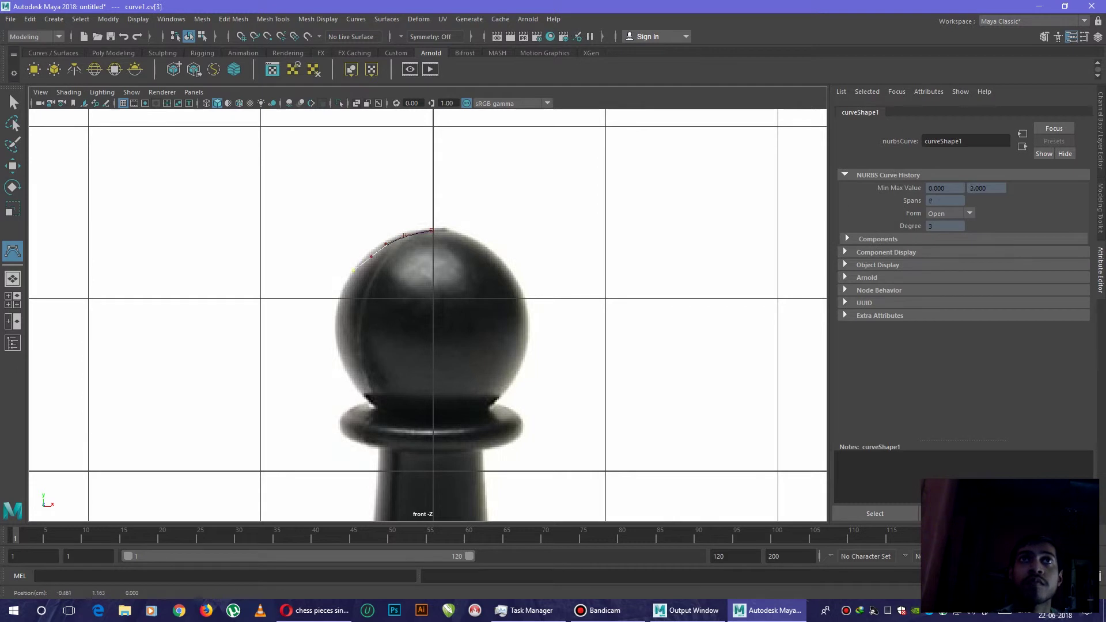
pyautogui.click(345, 293)
pyautogui.click(340, 321)
pyautogui.click(344, 352)
pyautogui.click(354, 380)
pyautogui.click(366, 396)
# Step: Continue the profile curve around the neck and collar and down the stem
pyautogui.click(351, 407)
pyautogui.click(337, 420)
pyautogui.click(343, 434)
pyautogui.click(378, 446)
pyautogui.keyDown('alt'); pyautogui.moveTo(378, 446); pyautogui.dragTo(378, 299, button='middle'); pyautogui.keyUp('alt')
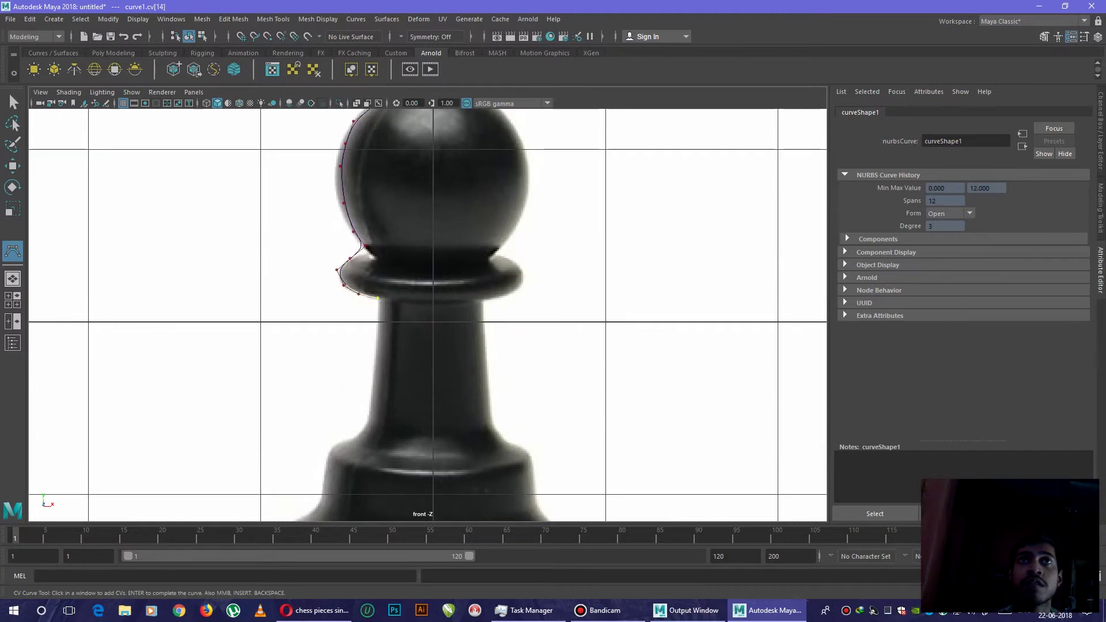
pyautogui.click(372, 363)
pyautogui.click(370, 381)
pyautogui.scroll(1, 345, 444)
# Step: Trace the curve down the pawn's base edge and lower base outline
pyautogui.keyDown('alt'); pyautogui.moveTo(345, 444); pyautogui.dragTo(373, 258, button='middle'); pyautogui.keyUp('alt')
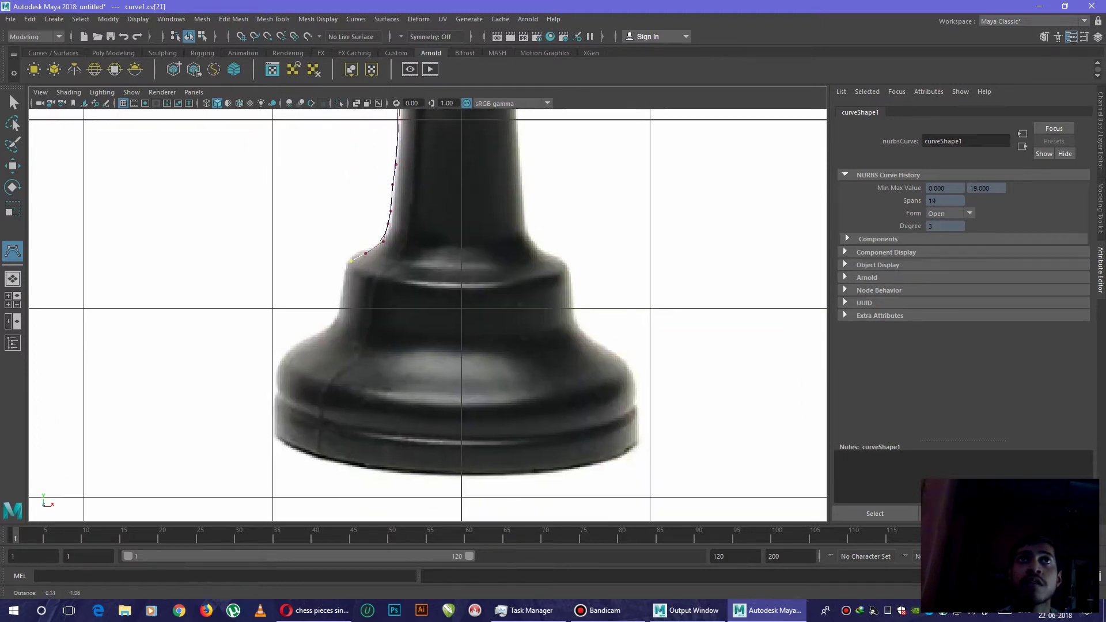
pyautogui.click(351, 260)
pyautogui.click(340, 307)
pyautogui.click(333, 328)
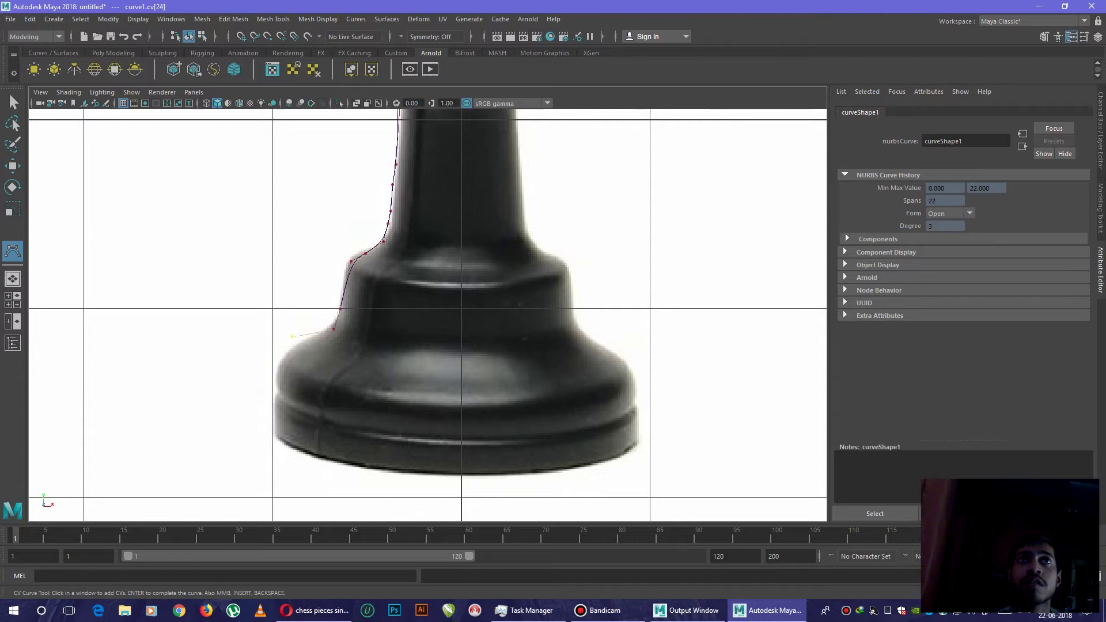
pyautogui.click(292, 338)
pyautogui.click(290, 347)
pyautogui.click(277, 374)
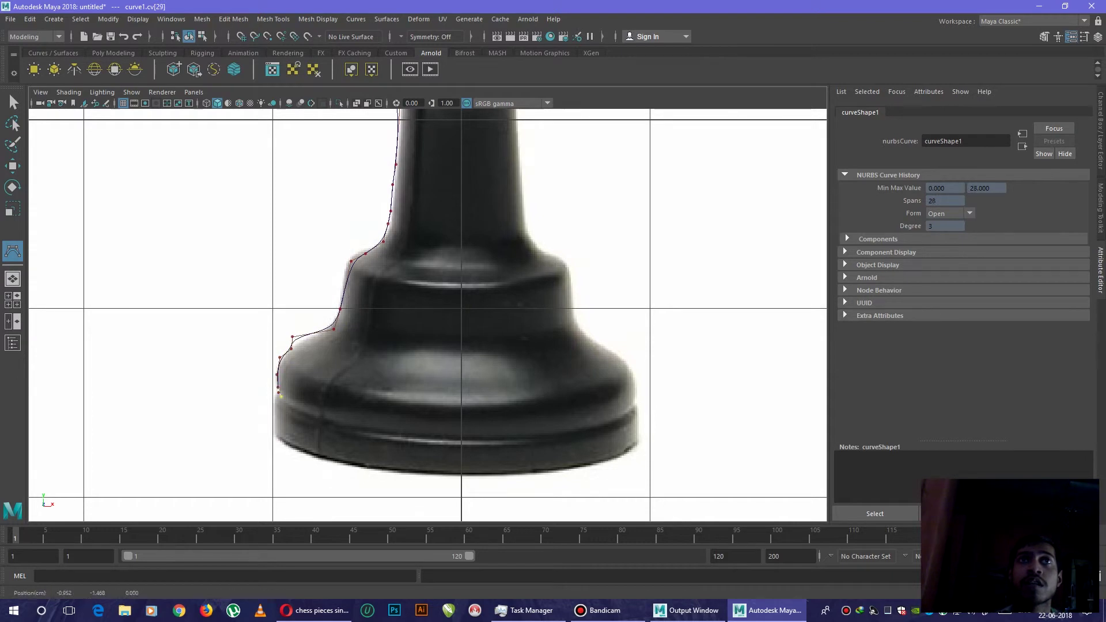
pyautogui.click(278, 396)
# Step: Follow the base rim to the bottom centre and complete the 36-span profile curve
pyautogui.click(274, 410)
pyautogui.click(273, 423)
pyautogui.click(275, 438)
pyautogui.click(294, 449)
pyautogui.click(365, 467)
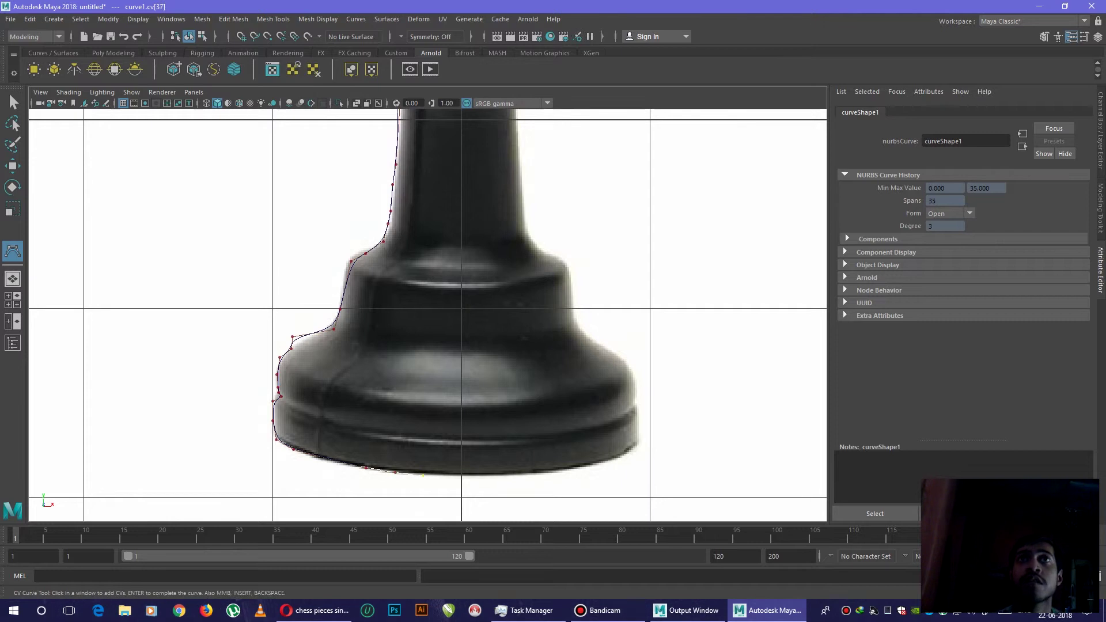
pyautogui.click(422, 474)
pyautogui.press('Return')
pyautogui.scroll(-5, 427, 315)
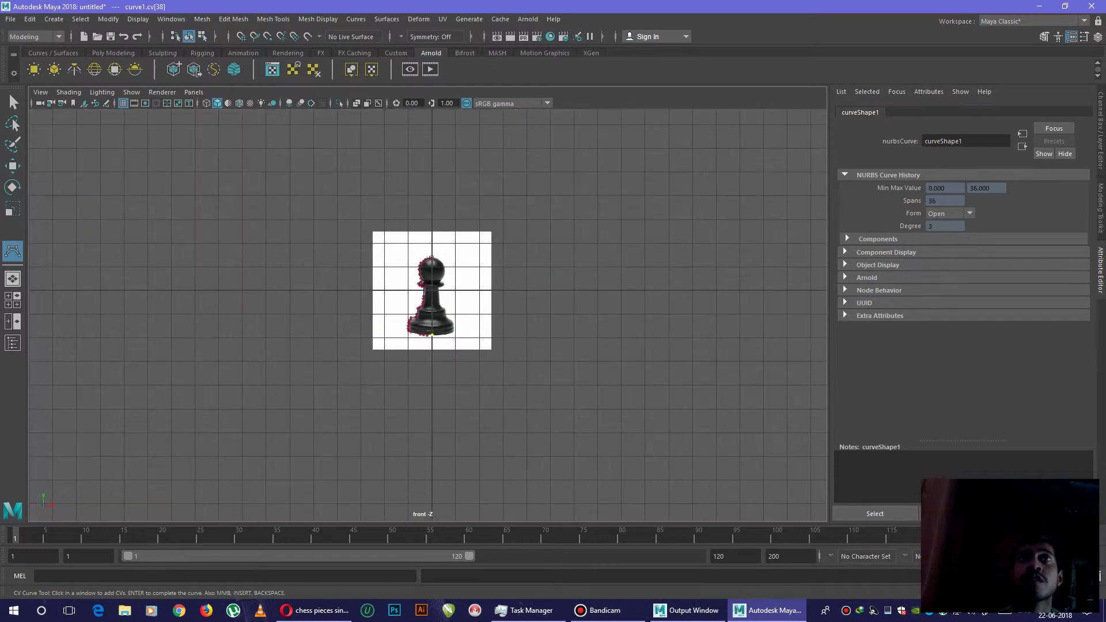
pyautogui.scroll(3, 428, 315)
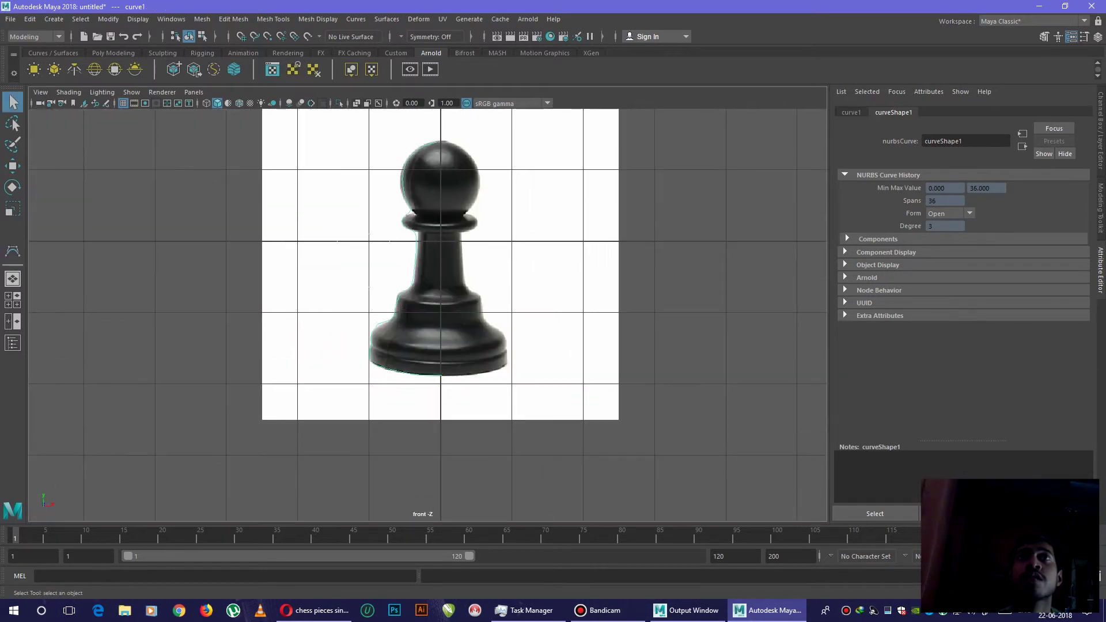
pyautogui.scroll(-4, 428, 312)
pyautogui.scroll(6, 428, 312)
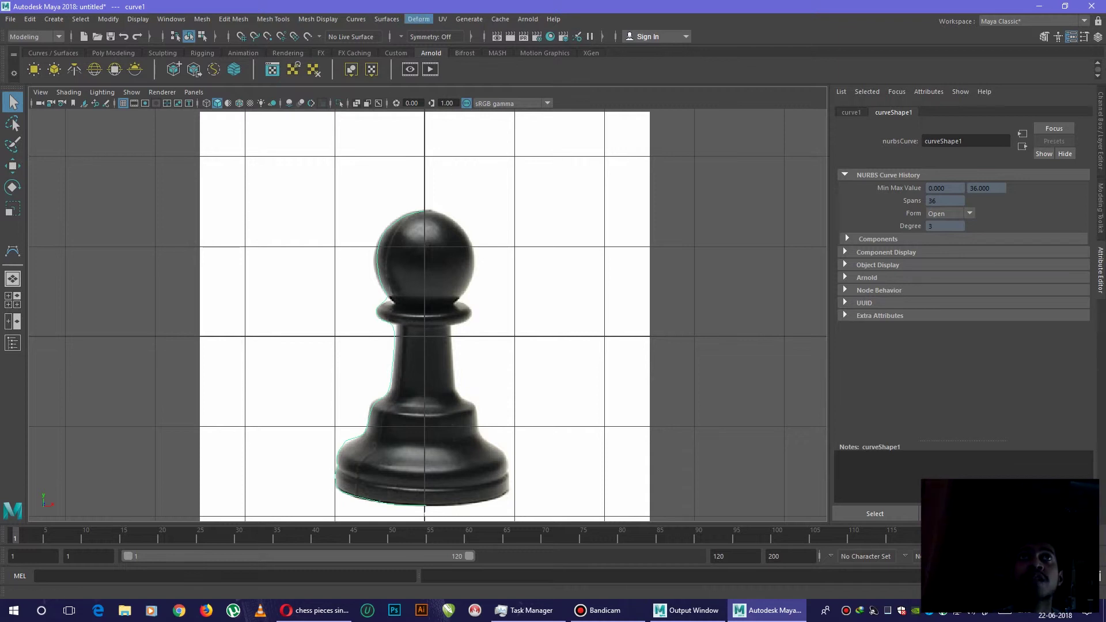
# Step: Revolve the profile curve into a 3D NURBS pawn and view it in perspective
pyautogui.click(418, 18)
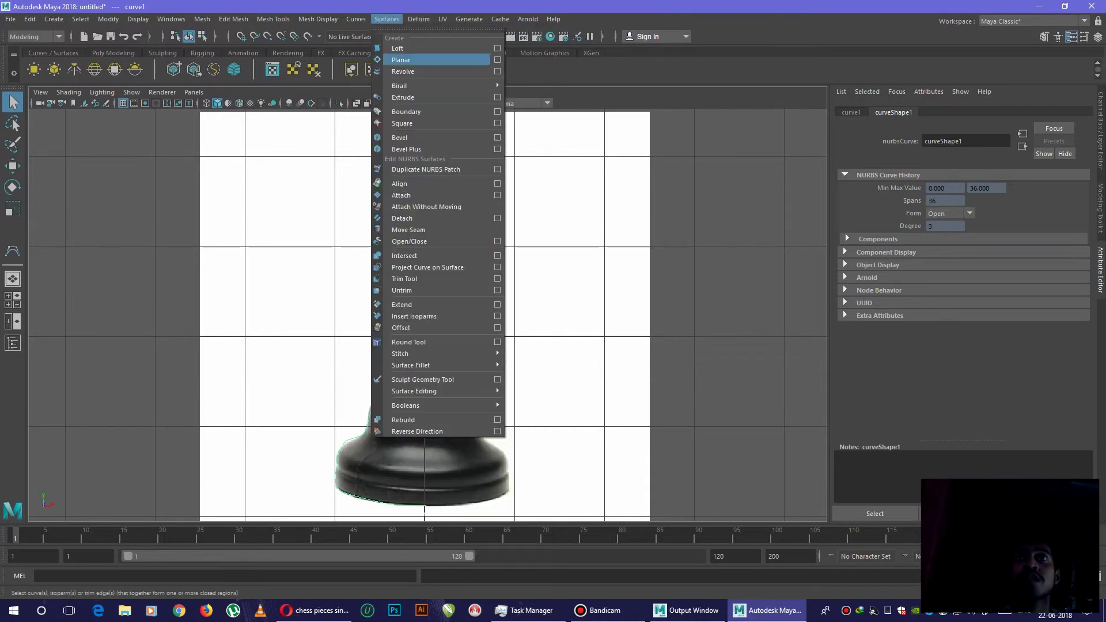
pyautogui.click(402, 71)
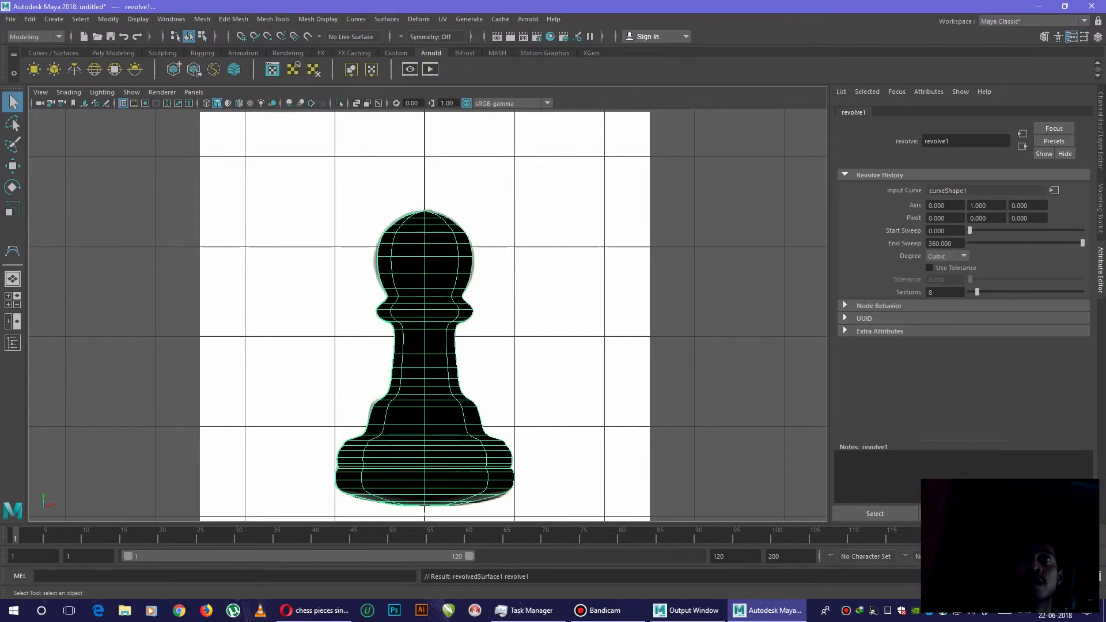
pyautogui.press('space')
pyautogui.press('space')
pyautogui.scroll(5, 424, 303)
pyautogui.moveTo(423, 303)
pyautogui.keyDown('alt'); pyautogui.mouseDown()
pyautogui.moveTo(381, 302)
pyautogui.moveTo(406, 294)
pyautogui.mouseUp(); pyautogui.keyUp('alt')
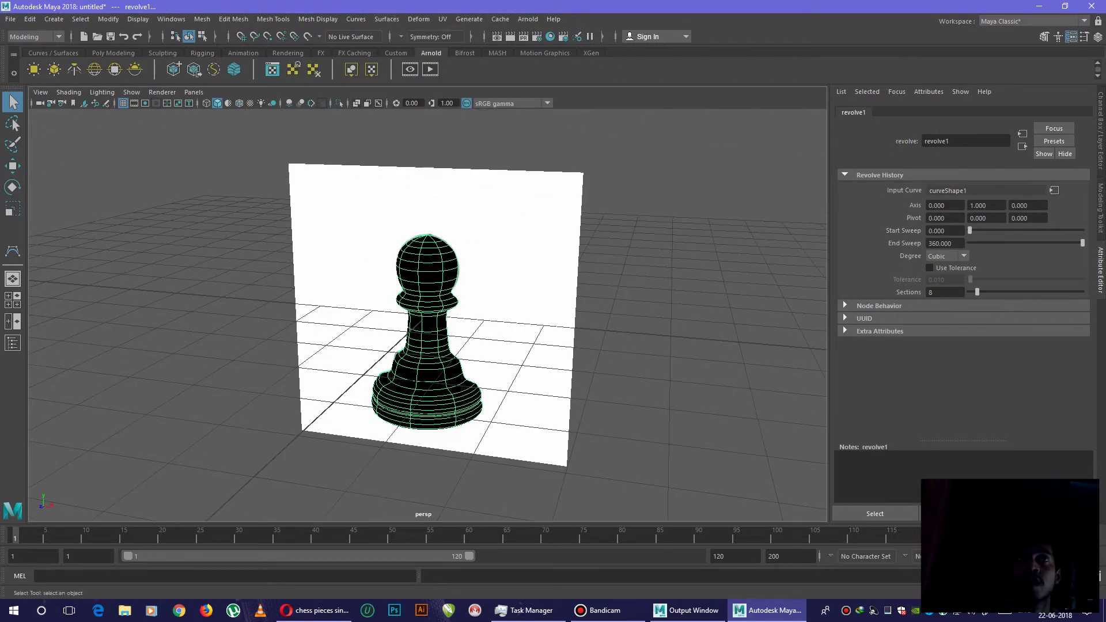
# Step: Move the revolved pawn forward off the reference image plane
pyautogui.press('w')
pyautogui.scroll(-2, 428, 315)
pyautogui.scroll(-2, 428, 315)
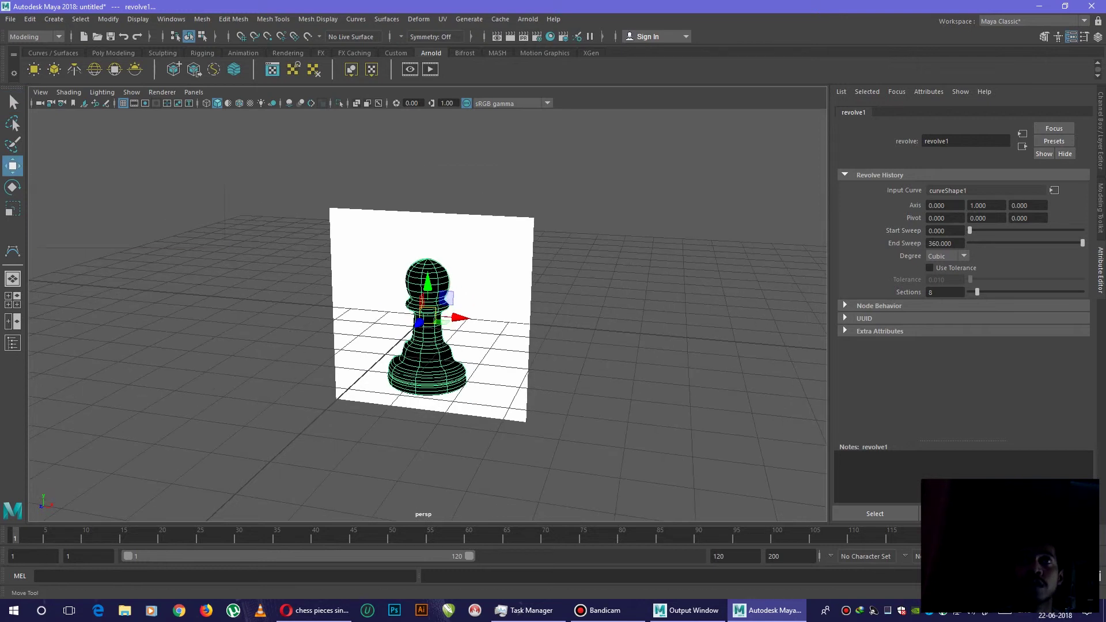
pyautogui.moveTo(418, 323)
pyautogui.mouseDown()
pyautogui.moveTo(368, 372)
pyautogui.moveTo(383, 312)
pyautogui.mouseUp()
pyautogui.keyDown('alt'); pyautogui.moveTo(383, 313); pyautogui.dragTo(383, 333, button='middle'); pyautogui.keyUp('alt')
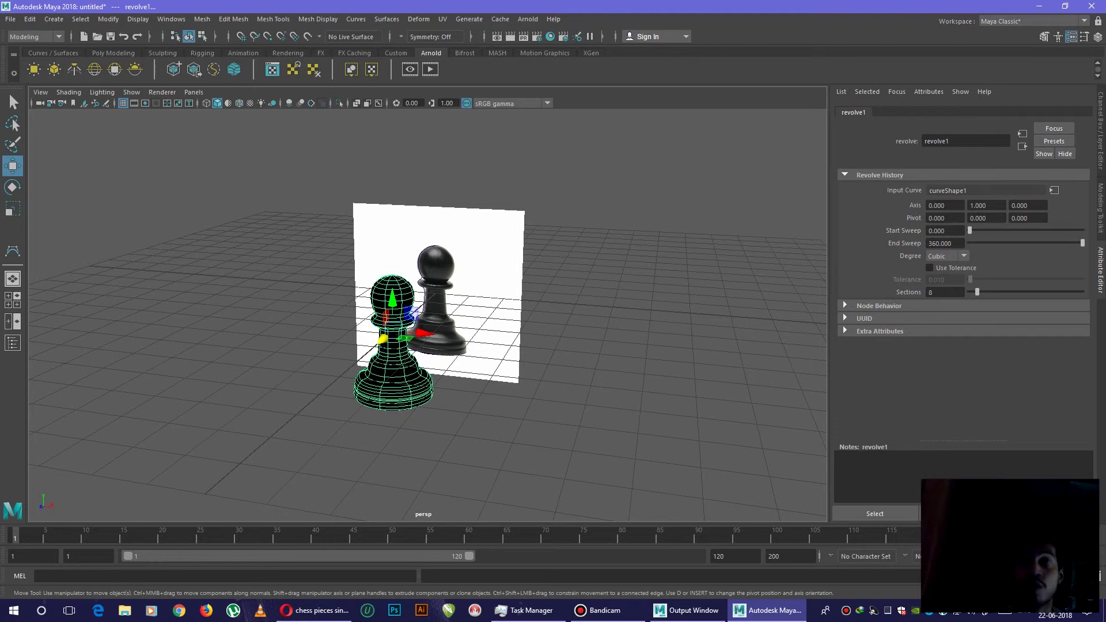
pyautogui.scroll(5, 416, 311)
pyautogui.scroll(2, 416, 311)
pyautogui.scroll(-6, 414, 311)
pyautogui.scroll(2, 415, 311)
pyautogui.scroll(3, 414, 311)
pyautogui.scroll(-5, 415, 310)
pyautogui.keyDown('alt'); pyautogui.moveTo(416, 294); pyautogui.dragTo(424, 346); pyautogui.keyUp('alt')
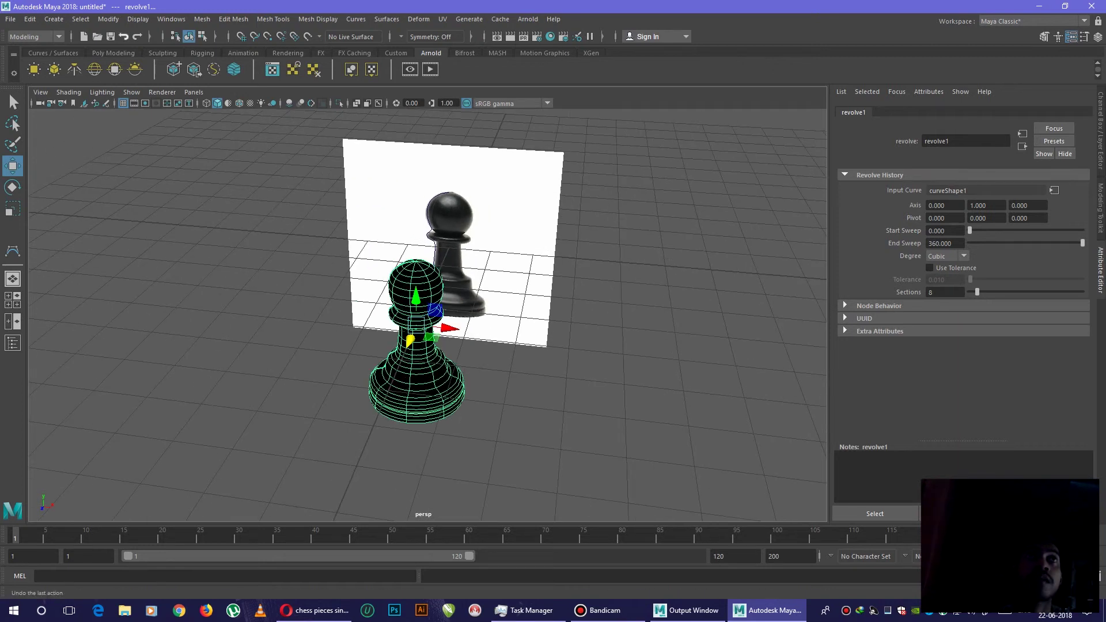
# Step: Convert the NURBS pawn to a polygon mesh and move the copy aside
pyautogui.click(108, 19)
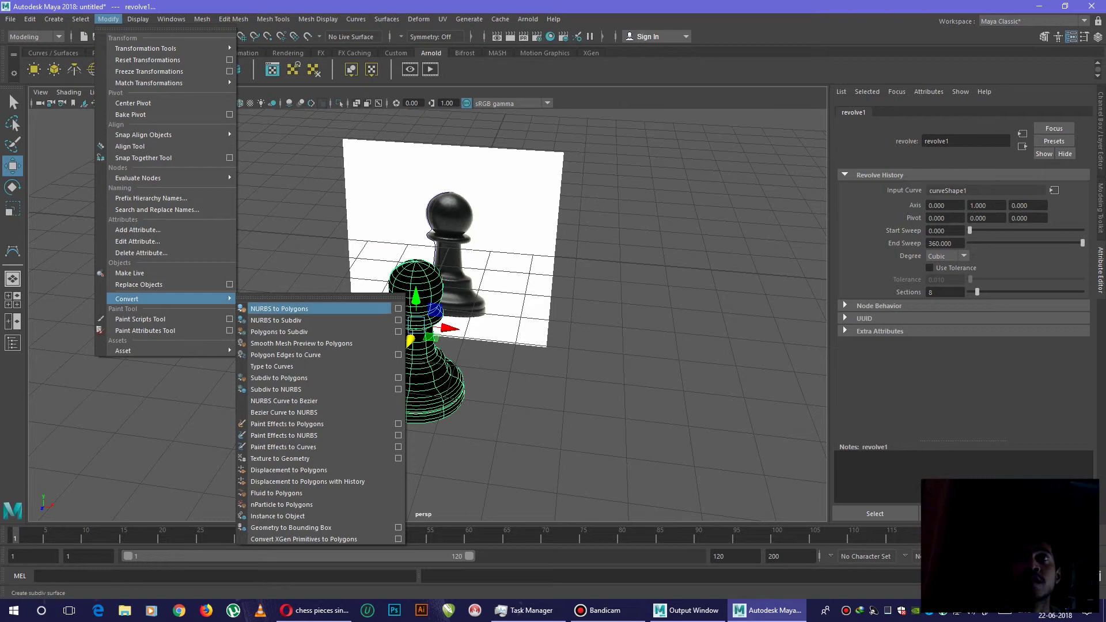
pyautogui.click(278, 309)
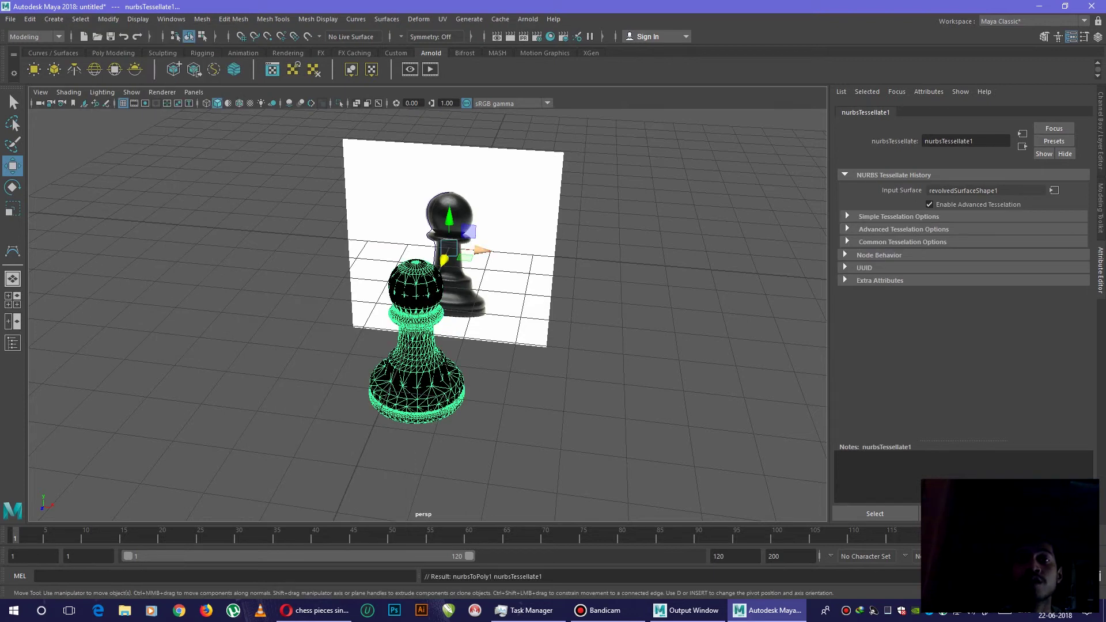
pyautogui.moveTo(481, 250)
pyautogui.mouseDown()
pyautogui.moveTo(628, 262)
pyautogui.moveTo(604, 276)
pyautogui.moveTo(432, 277)
pyautogui.mouseUp()
pyautogui.click(691, 390)
# Step: Delete the leftover NURBS surface and move the polygon mesh back near the image
pyautogui.click(571, 346)
pyautogui.press('Delete')
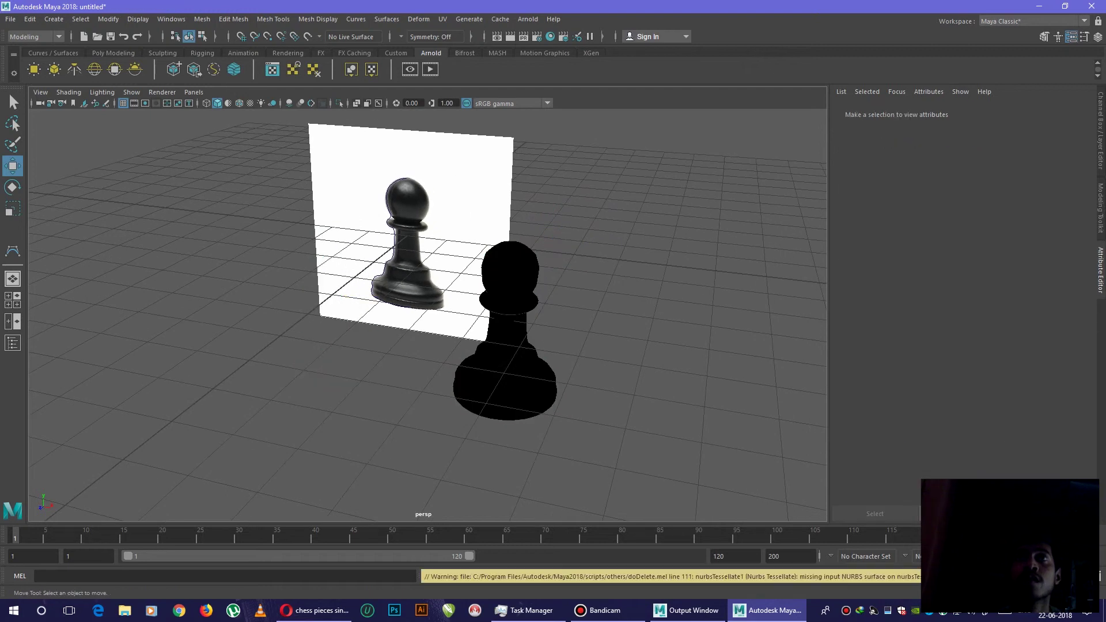
pyautogui.hotkey('ctrl', 'z')
pyautogui.moveTo(584, 254); pyautogui.dragTo(511, 251)
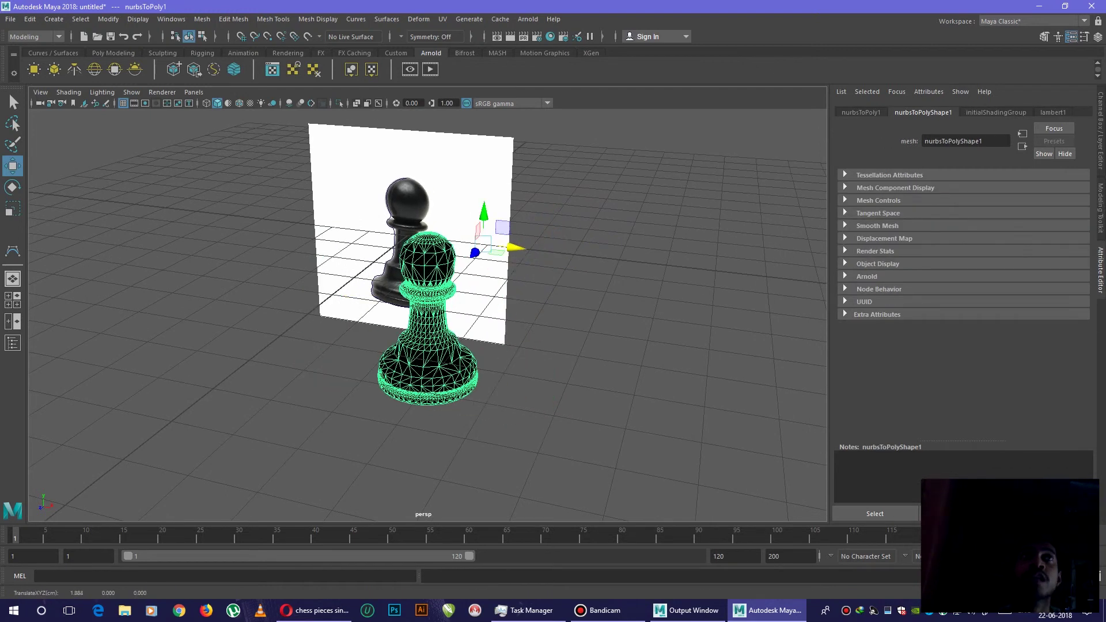
pyautogui.keyDown('alt'); pyautogui.moveTo(414, 259); pyautogui.dragTo(407, 285); pyautogui.keyUp('alt')
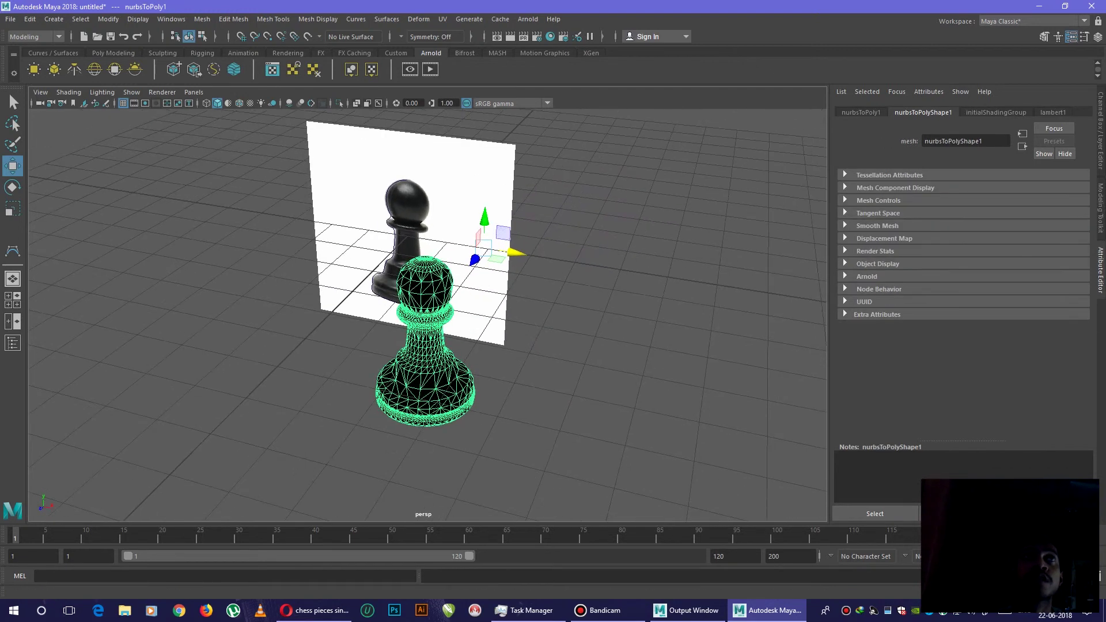
# Step: Nudge the polygon pawn up and right to sit in front of the reference photo
pyautogui.click(107, 19)
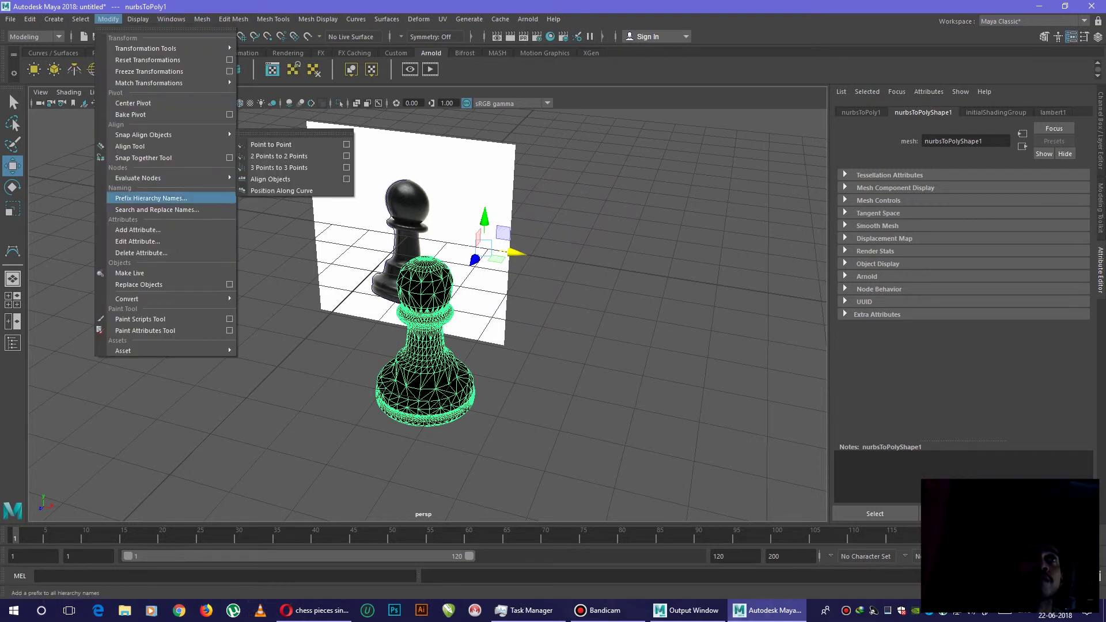
pyautogui.click(518, 389)
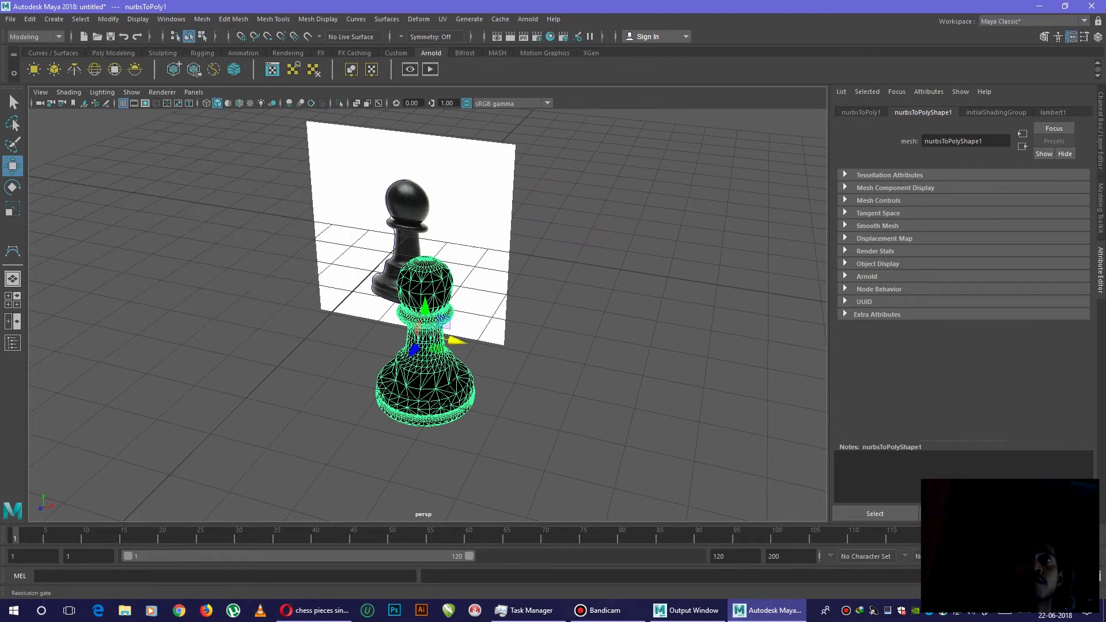
pyautogui.keyDown('alt'); pyautogui.moveTo(518, 389); pyautogui.dragTo(553, 363, button='right'); pyautogui.keyUp('alt')
pyautogui.moveTo(452, 341); pyautogui.dragTo(475, 296)
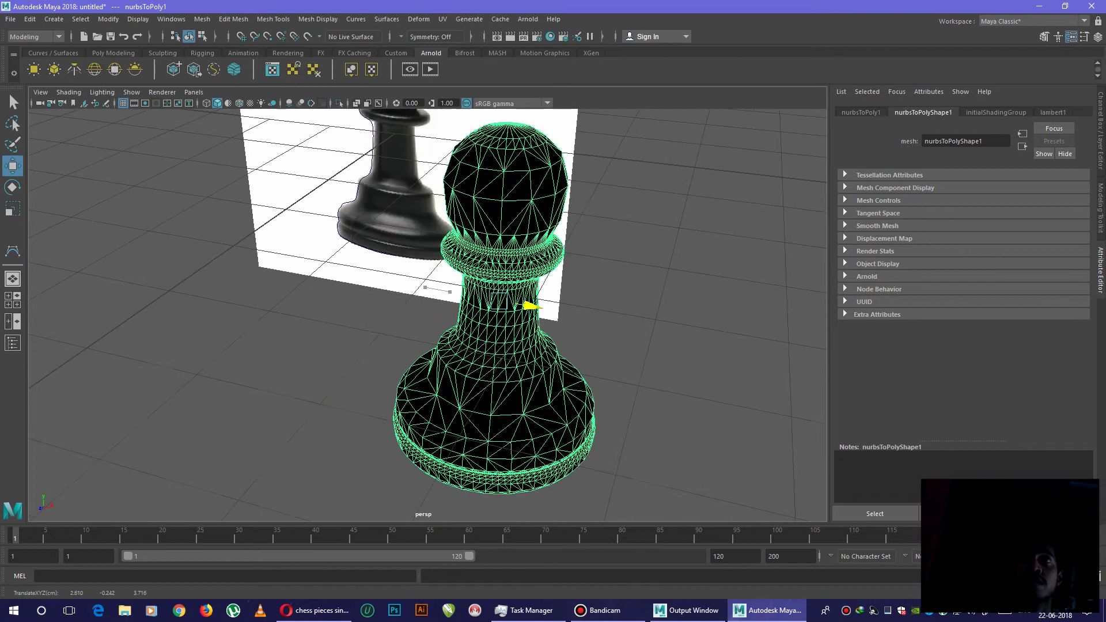
pyautogui.keyDown('alt'); pyautogui.moveTo(475, 297); pyautogui.dragTo(432, 328, button='right'); pyautogui.keyUp('alt')
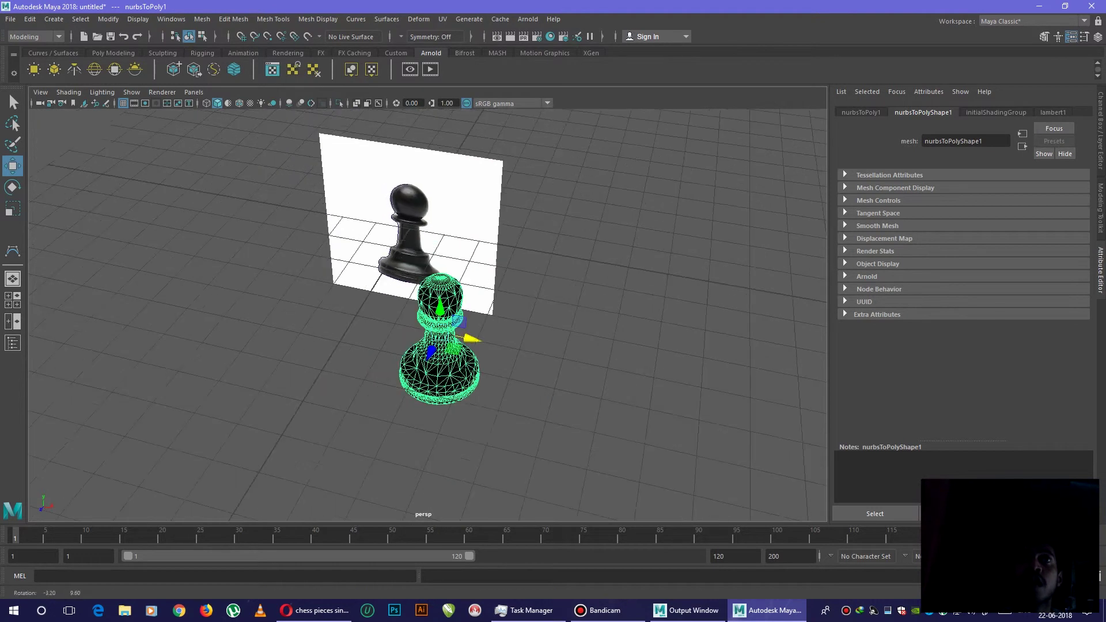
pyautogui.keyDown('alt'); pyautogui.moveTo(432, 329); pyautogui.dragTo(467, 311); pyautogui.keyUp('alt')
pyautogui.scroll(5, 445, 303)
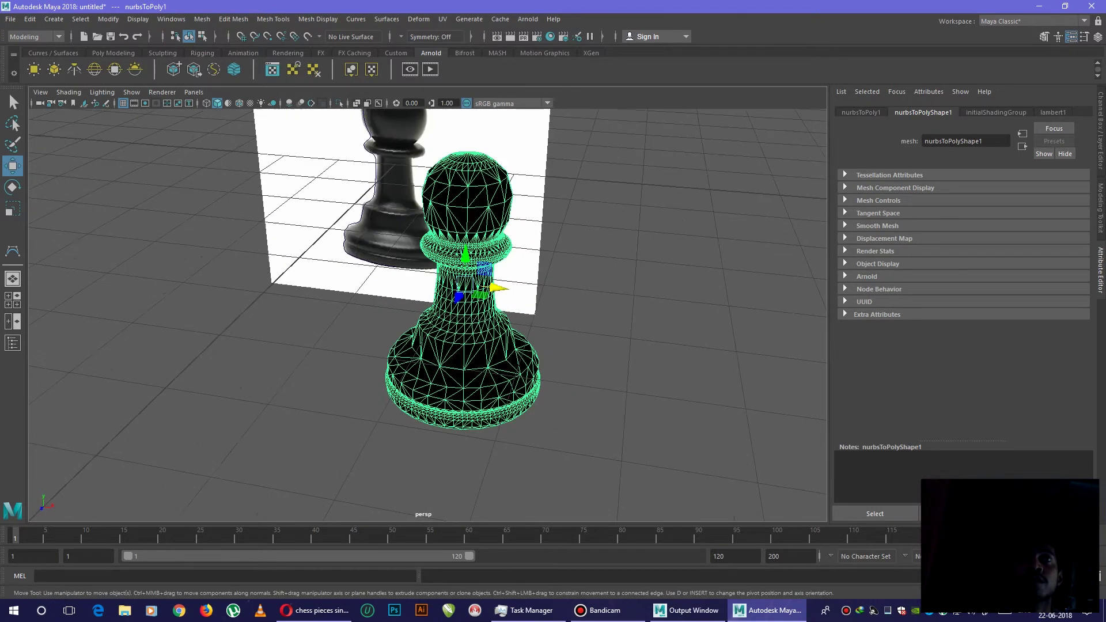
pyautogui.scroll(-3, 444, 302)
pyautogui.scroll(-1, 445, 303)
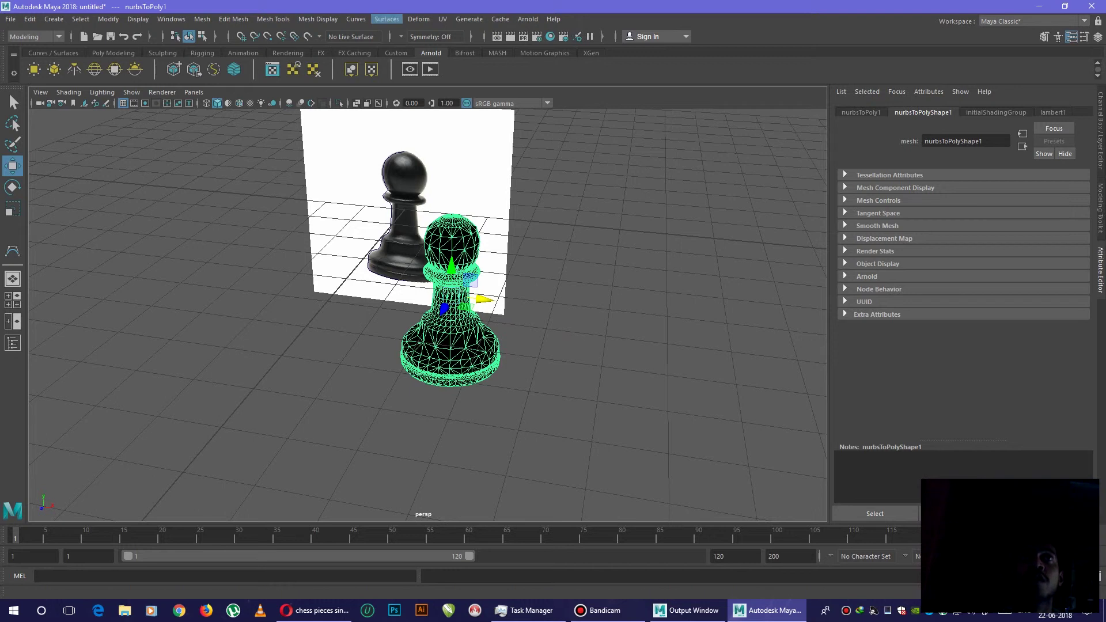
# Step: Reverse the pawn mesh's normals so it shades smooth grey instead of black
pyautogui.click(386, 18)
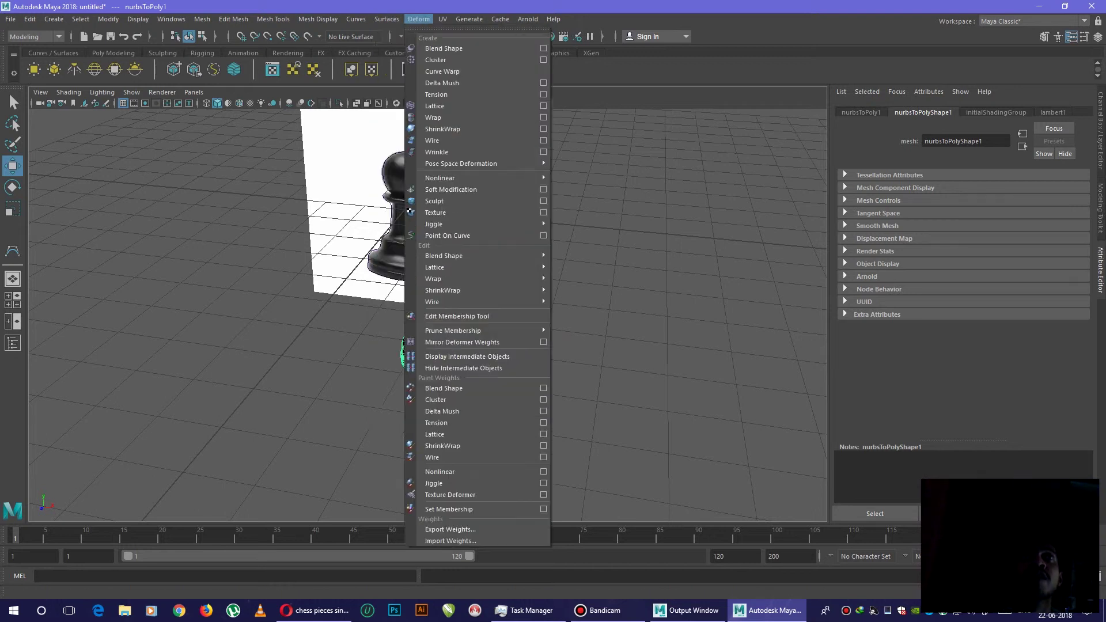
pyautogui.click(419, 19)
pyautogui.click(316, 18)
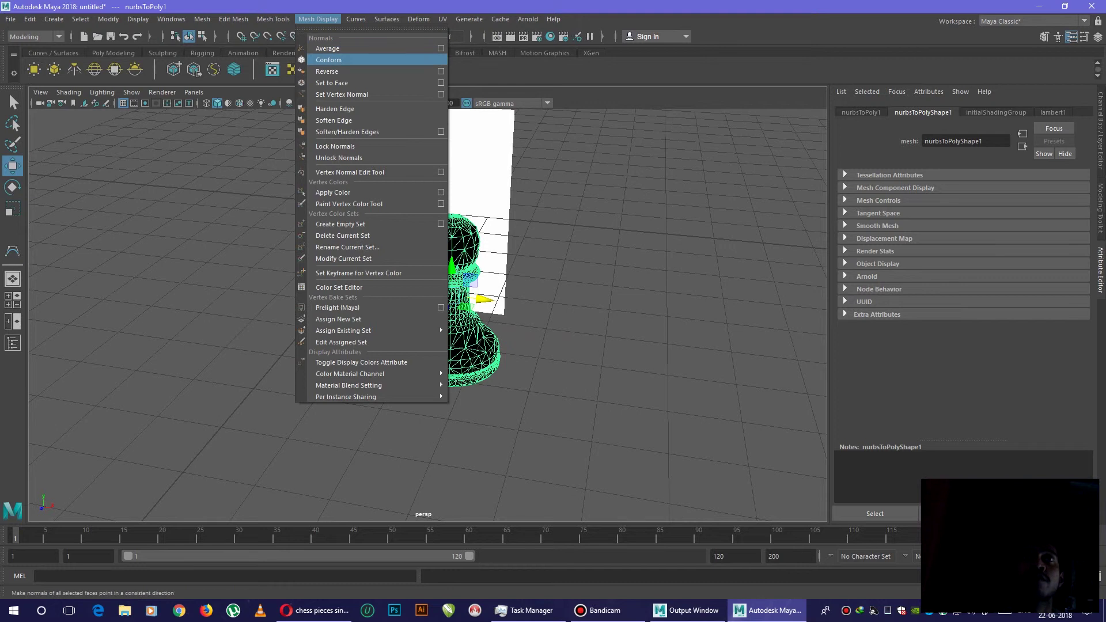
pyautogui.click(345, 71)
pyautogui.scroll(5, 449, 328)
pyautogui.scroll(-5, 450, 328)
pyautogui.scroll(3, 450, 329)
pyautogui.scroll(2, 449, 329)
pyautogui.scroll(-3, 449, 328)
pyautogui.moveTo(433, 303)
pyautogui.keyDown('alt'); pyautogui.mouseDown()
pyautogui.moveTo(432, 260)
pyautogui.moveTo(432, 320)
pyautogui.mouseUp(); pyautogui.keyUp('alt')
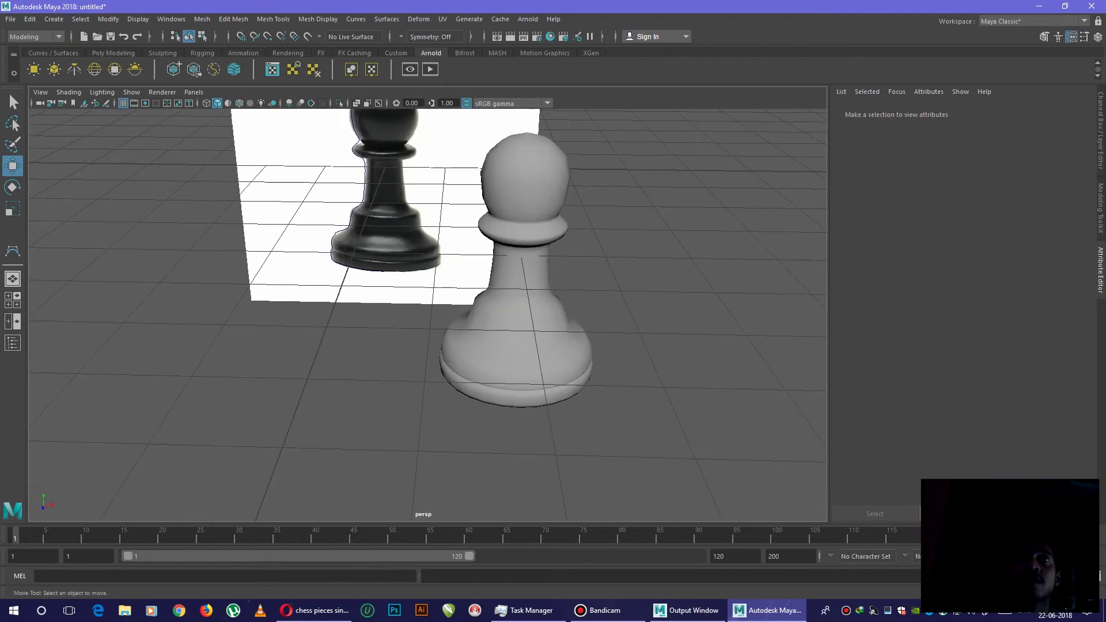
# Step: Delete the black-pawn reference image plane from the scene
pyautogui.keyDown('alt'); pyautogui.moveTo(432, 259); pyautogui.dragTo(432, 294); pyautogui.keyUp('alt')
pyautogui.click(388, 216)
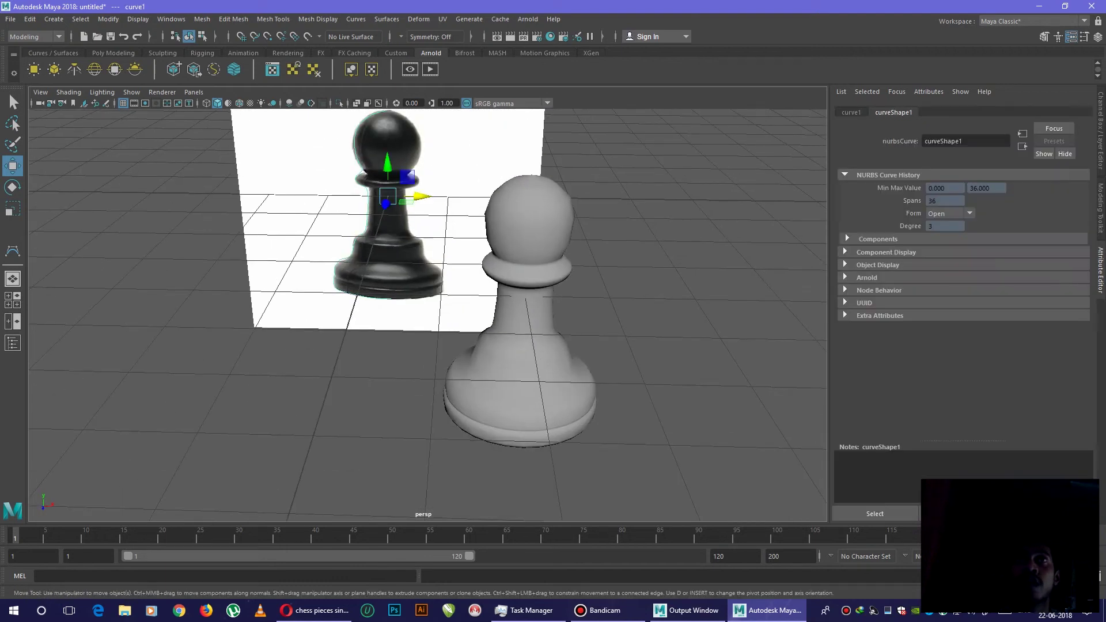
pyautogui.click(691, 415)
pyautogui.click(387, 216)
pyautogui.press('Delete')
# Step: Move the white pawn across the grid and scale it up uniformly
pyautogui.click(528, 345)
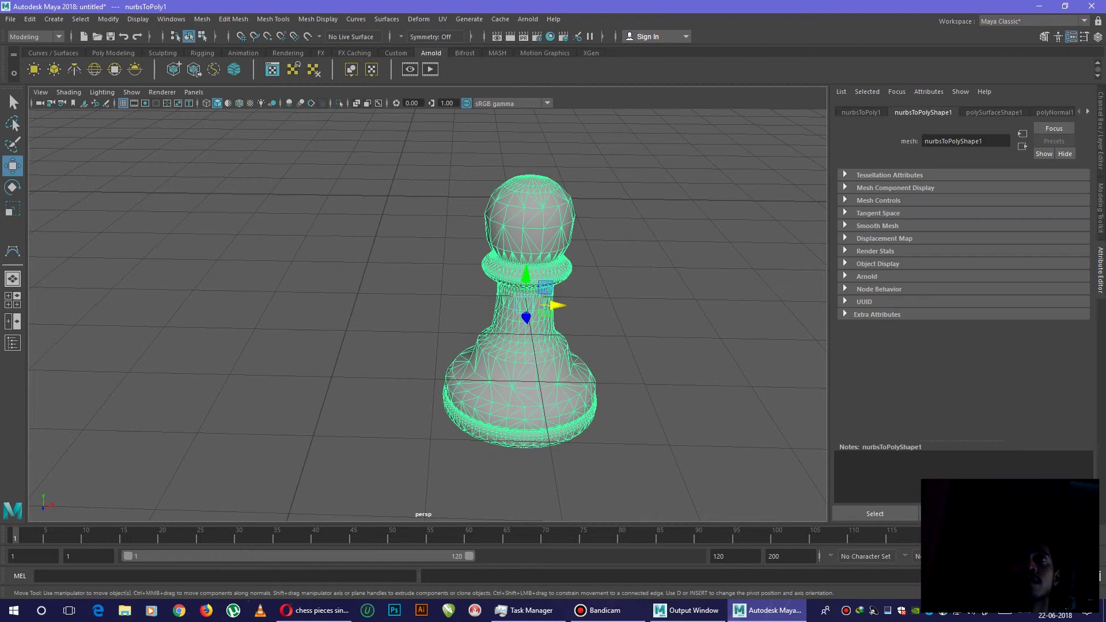
pyautogui.scroll(-5, 519, 311)
pyautogui.keyDown('alt'); pyautogui.moveTo(519, 311); pyautogui.dragTo(518, 242); pyautogui.keyUp('alt')
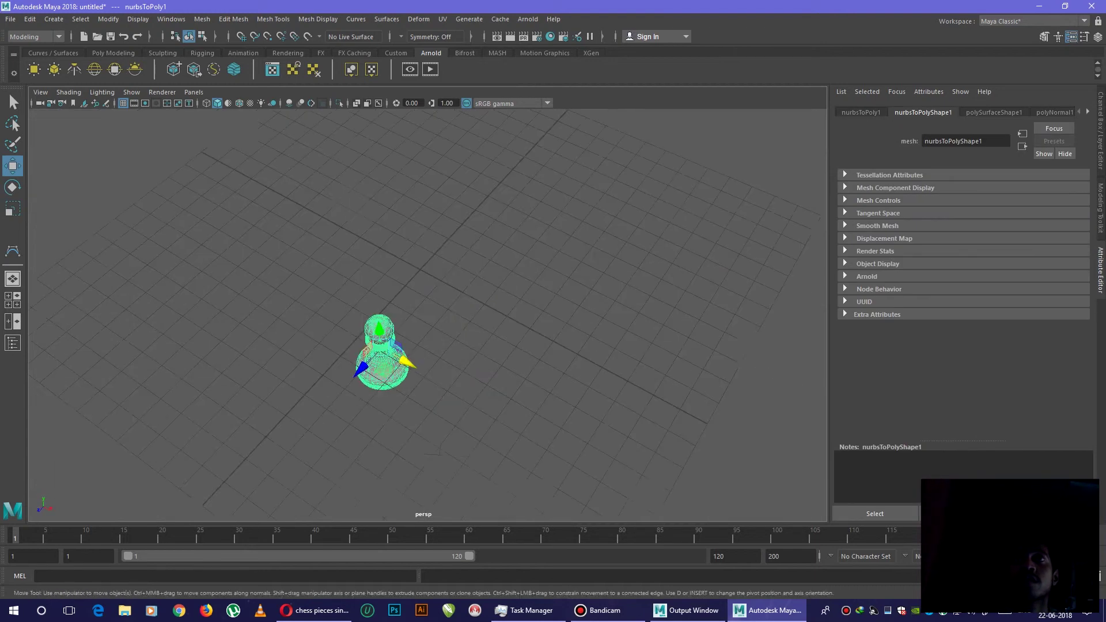
pyautogui.moveTo(384, 371); pyautogui.dragTo(435, 247)
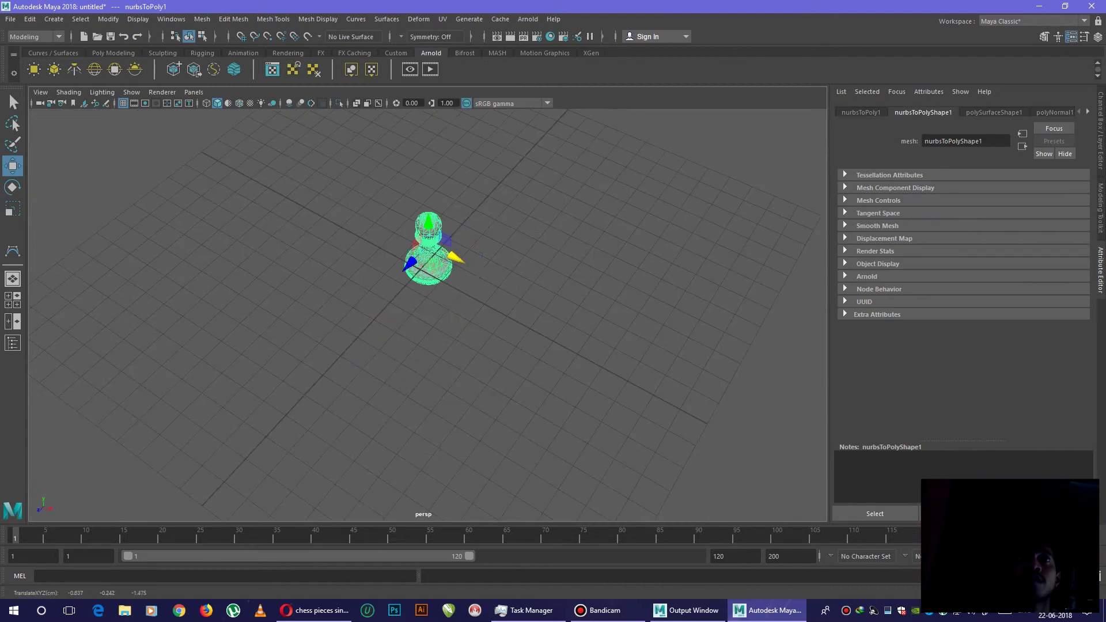
pyautogui.keyDown('alt'); pyautogui.moveTo(518, 311); pyautogui.dragTo(467, 259); pyautogui.keyUp('alt')
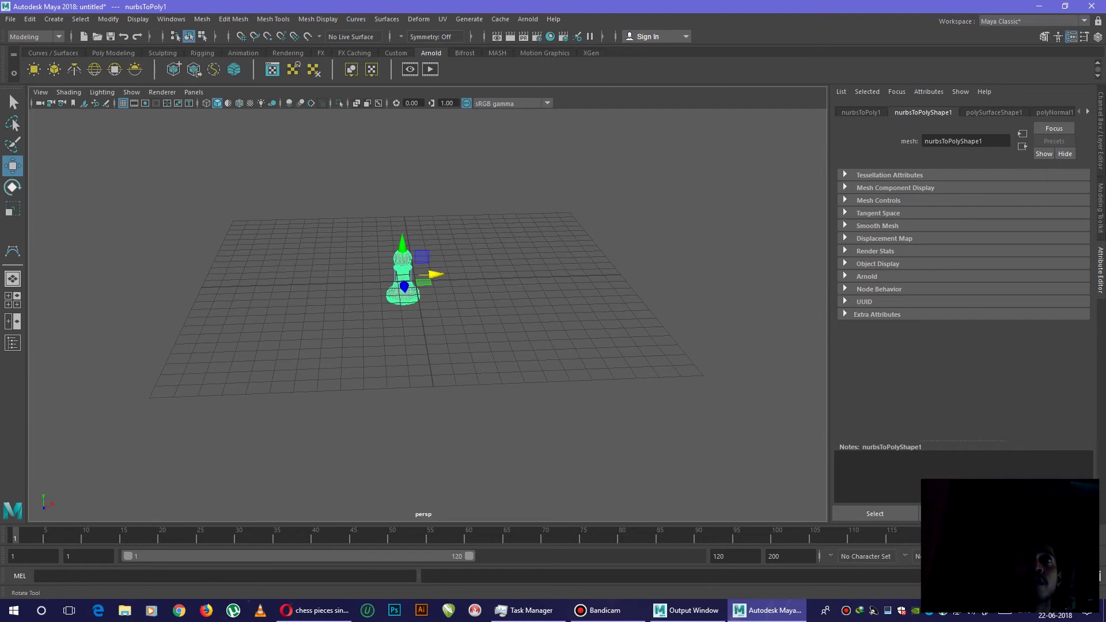
pyautogui.click(12, 186)
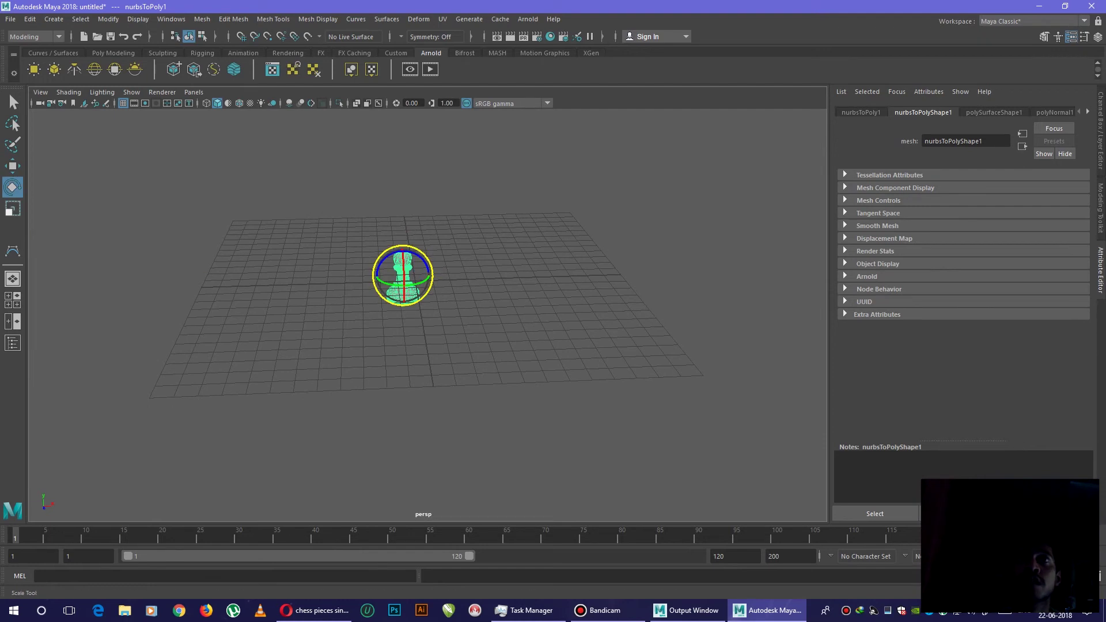
pyautogui.press('r')
pyautogui.scroll(3, 397, 285)
pyautogui.scroll(2, 398, 285)
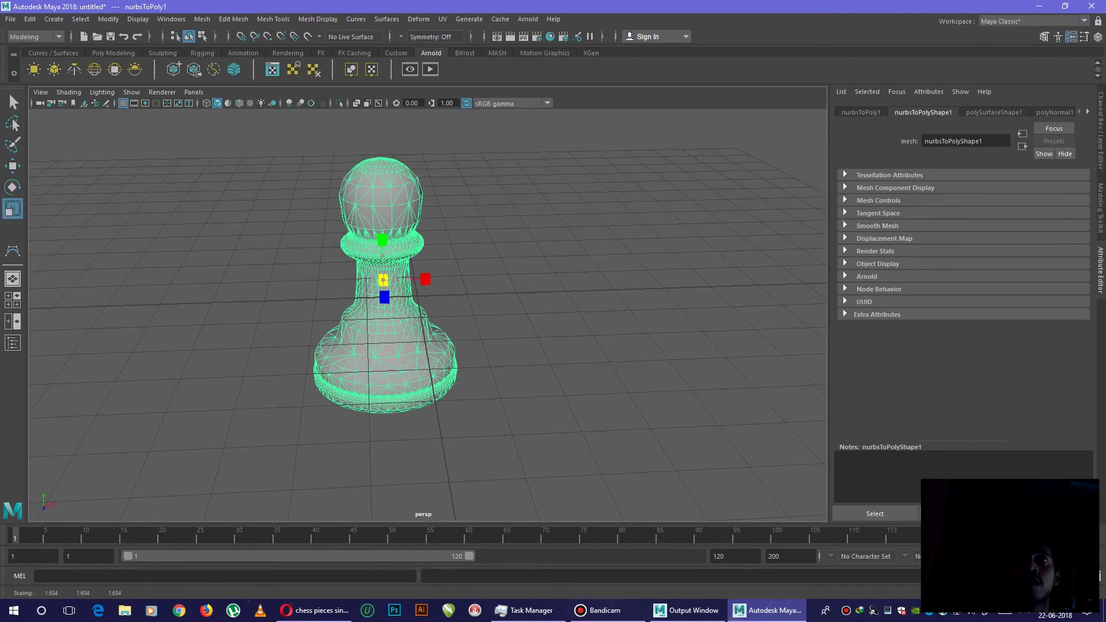
pyautogui.moveTo(383, 280); pyautogui.dragTo(467, 276)
pyautogui.scroll(-3, 408, 300)
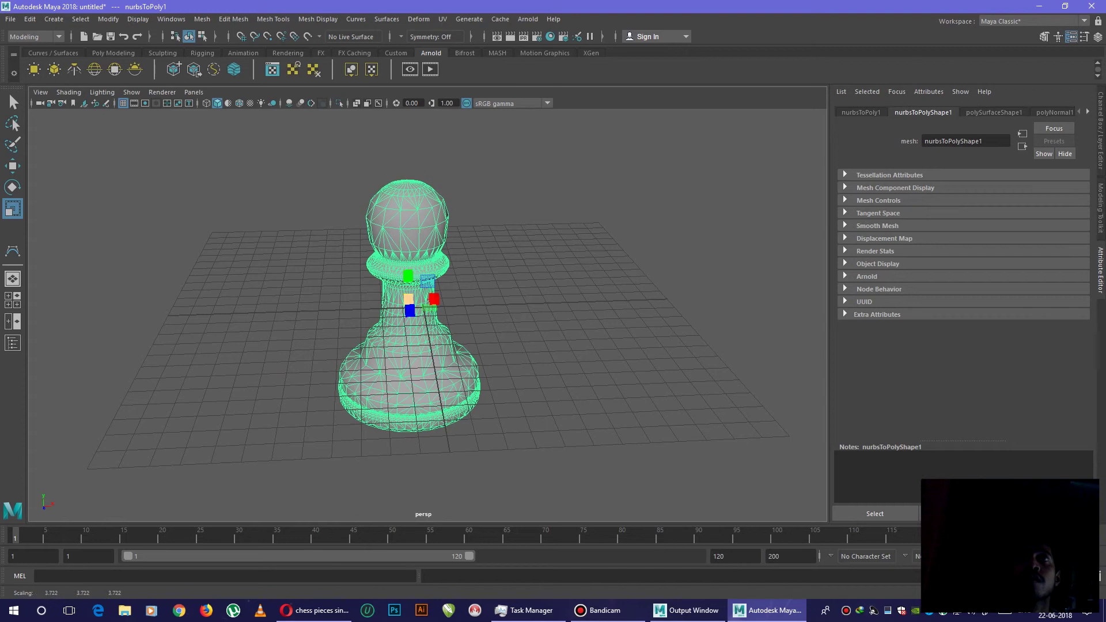
# Step: Raise the enlarged pawn to stand at the centre of the grid
pyautogui.press('w')
pyautogui.moveTo(409, 312); pyautogui.dragTo(406, 286)
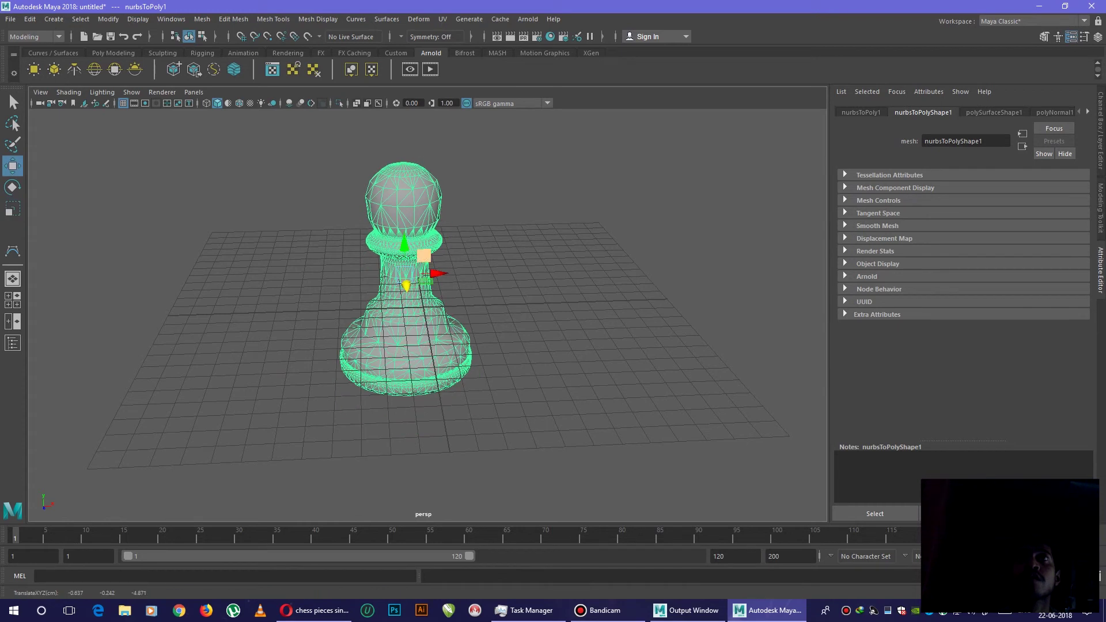
pyautogui.moveTo(404, 246); pyautogui.dragTo(403, 192)
pyautogui.moveTo(436, 227); pyautogui.dragTo(459, 224)
# Step: Create a polygon plane and scale it up into a wide ground
pyautogui.click(605, 389)
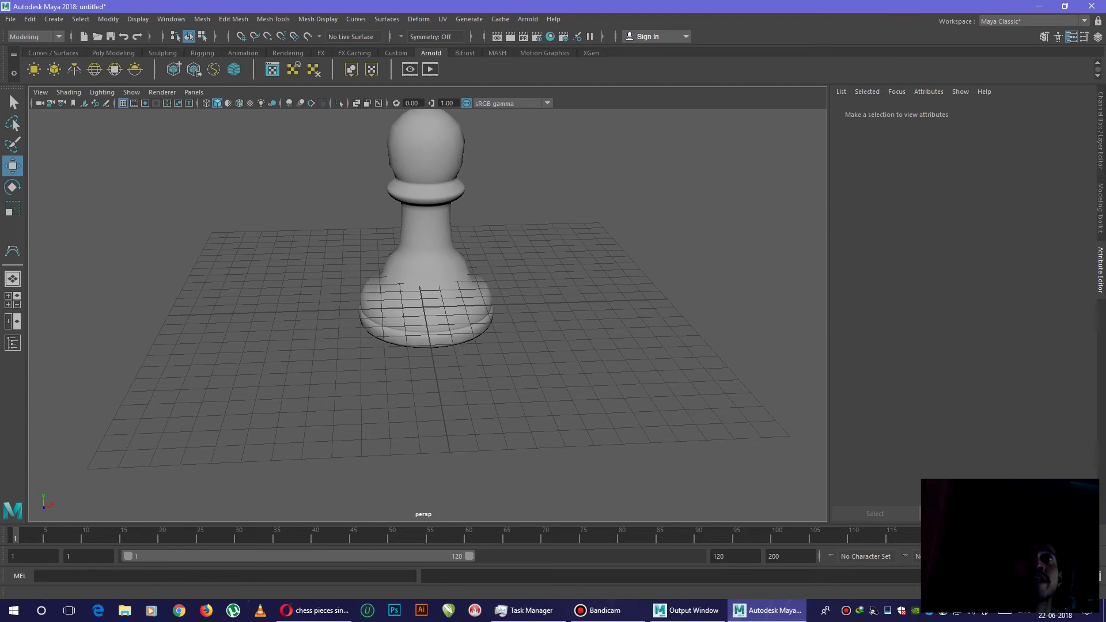
pyautogui.click(113, 53)
pyautogui.click(134, 70)
pyautogui.press('r')
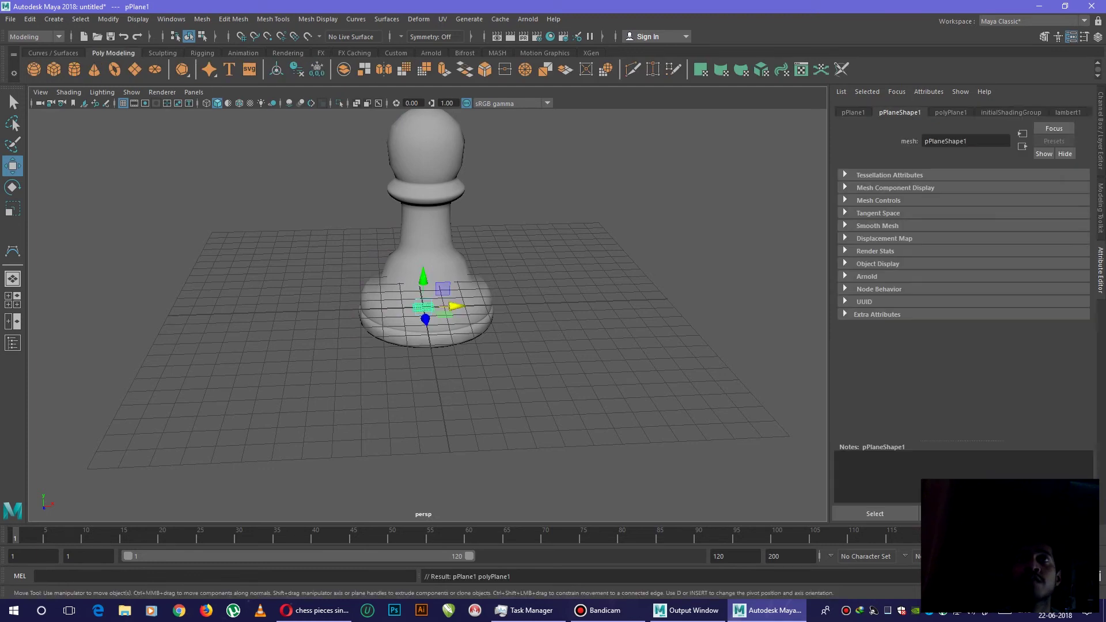
pyautogui.moveTo(423, 308); pyautogui.dragTo(518, 308)
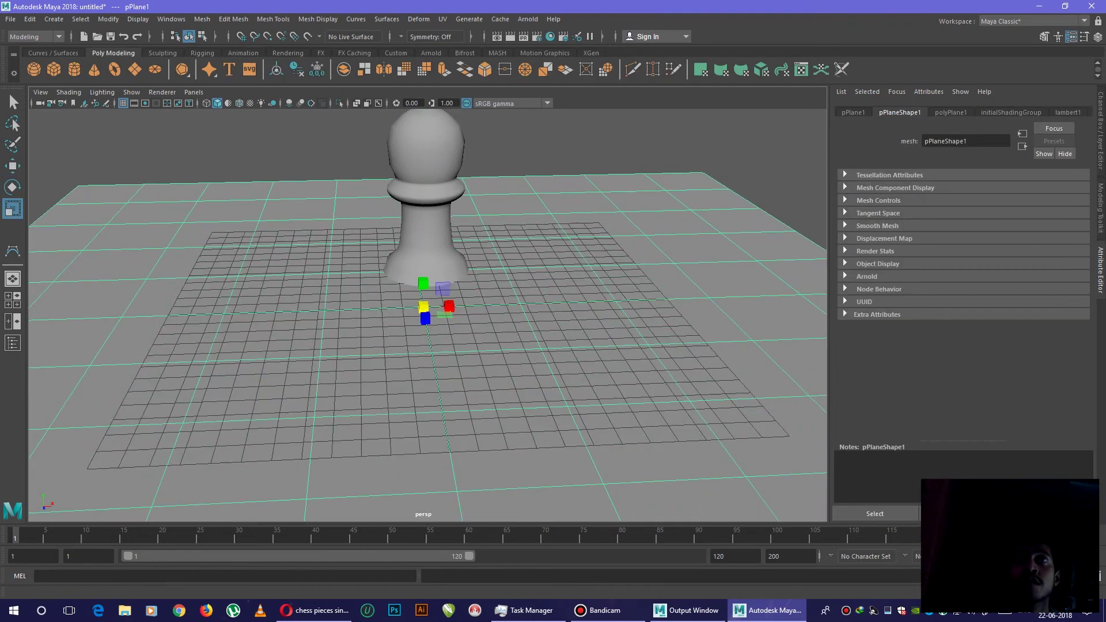
pyautogui.moveTo(423, 307); pyautogui.dragTo(484, 308)
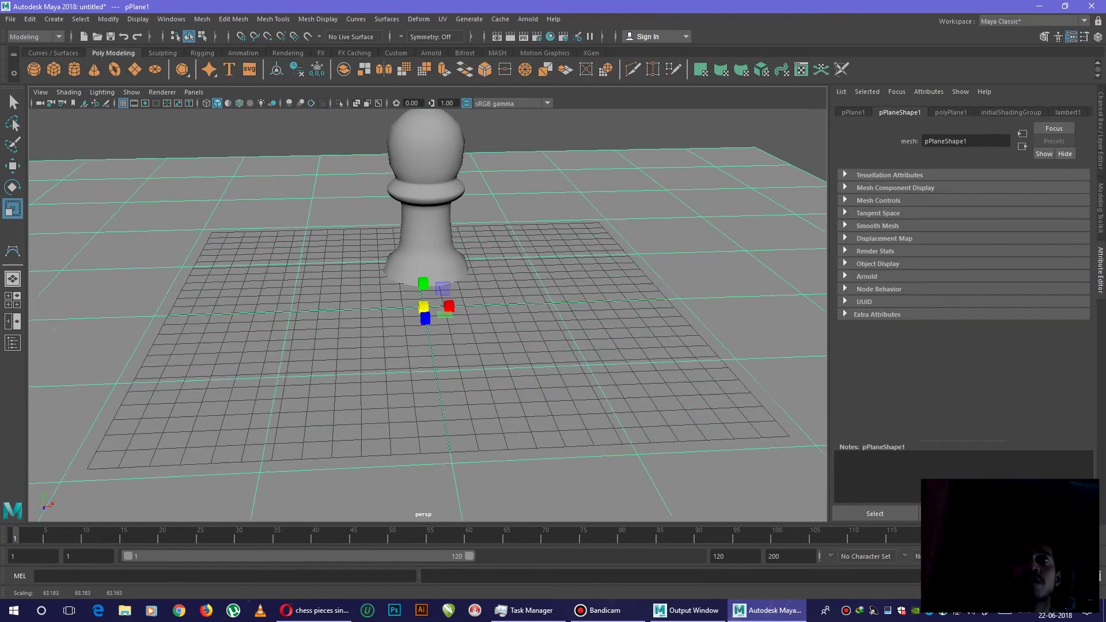
pyautogui.scroll(3, 428, 311)
pyautogui.scroll(-3, 427, 311)
# Step: Lift the pawn so it sits on top of the ground plane
pyautogui.click(426, 260)
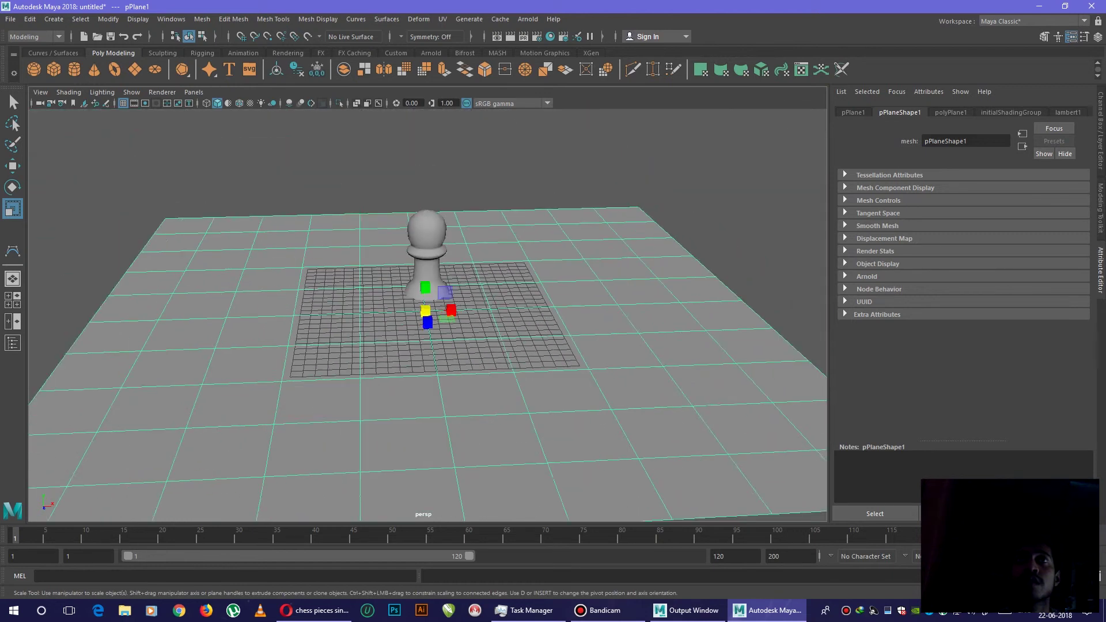
pyautogui.press('w')
pyautogui.moveTo(426, 233); pyautogui.dragTo(426, 208)
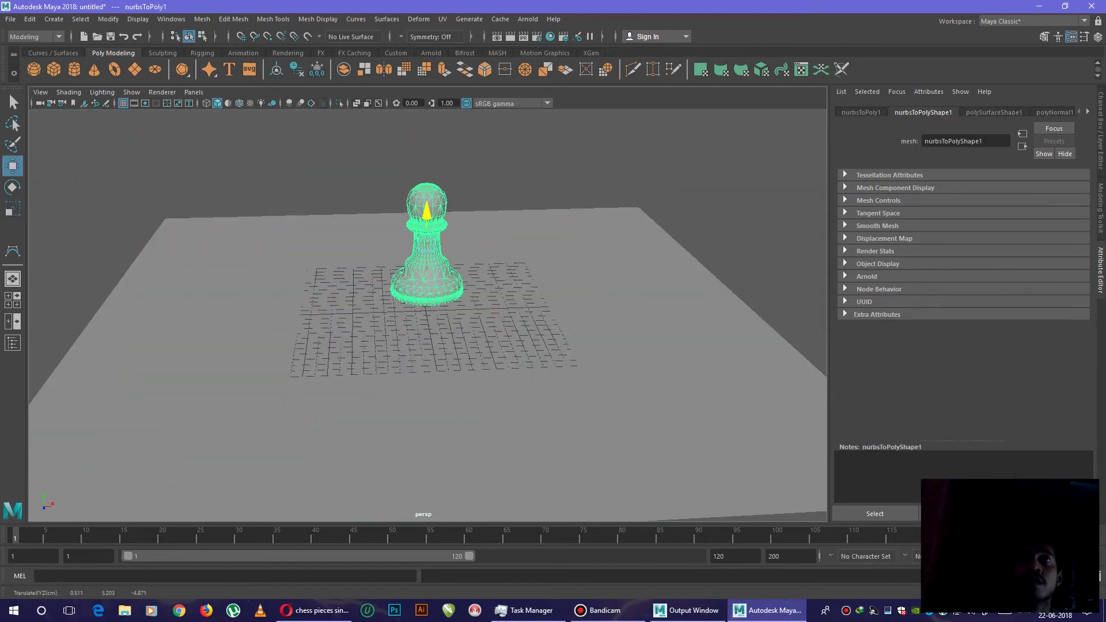
pyautogui.moveTo(425, 207); pyautogui.dragTo(426, 201)
pyautogui.scroll(2, 427, 311)
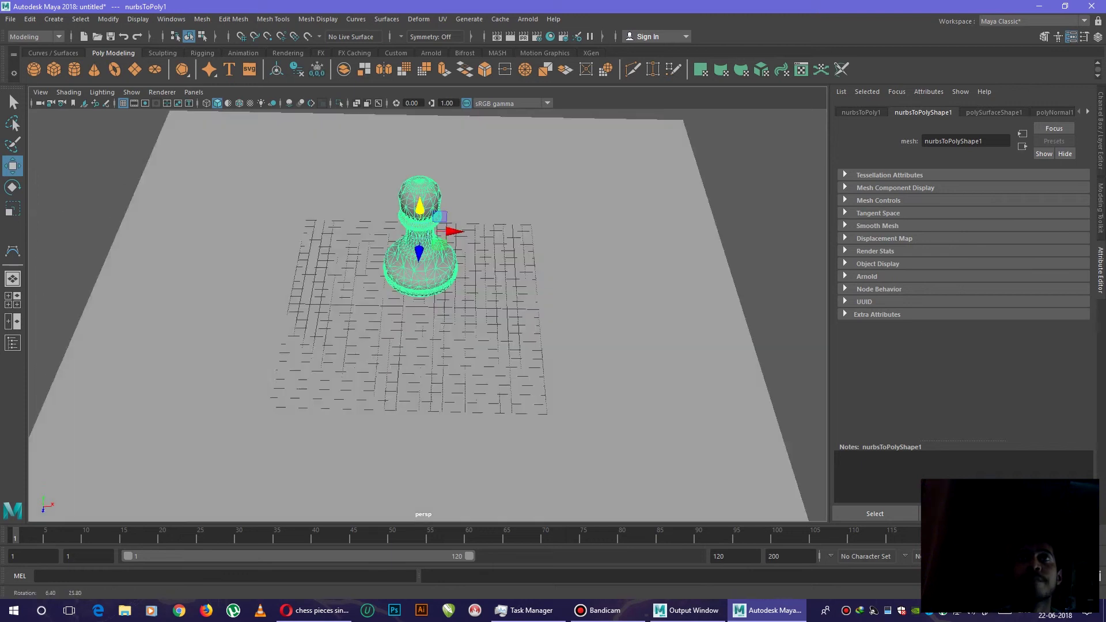
pyautogui.scroll(3, 428, 312)
pyautogui.scroll(-2, 428, 311)
pyautogui.scroll(-2, 428, 311)
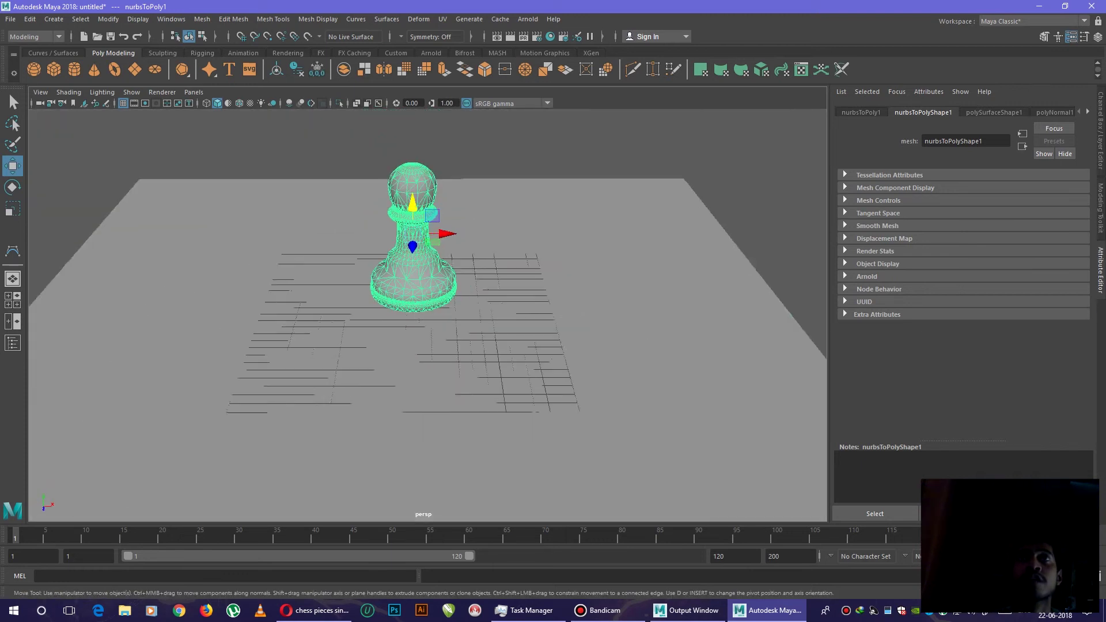
pyautogui.scroll(-2, 427, 311)
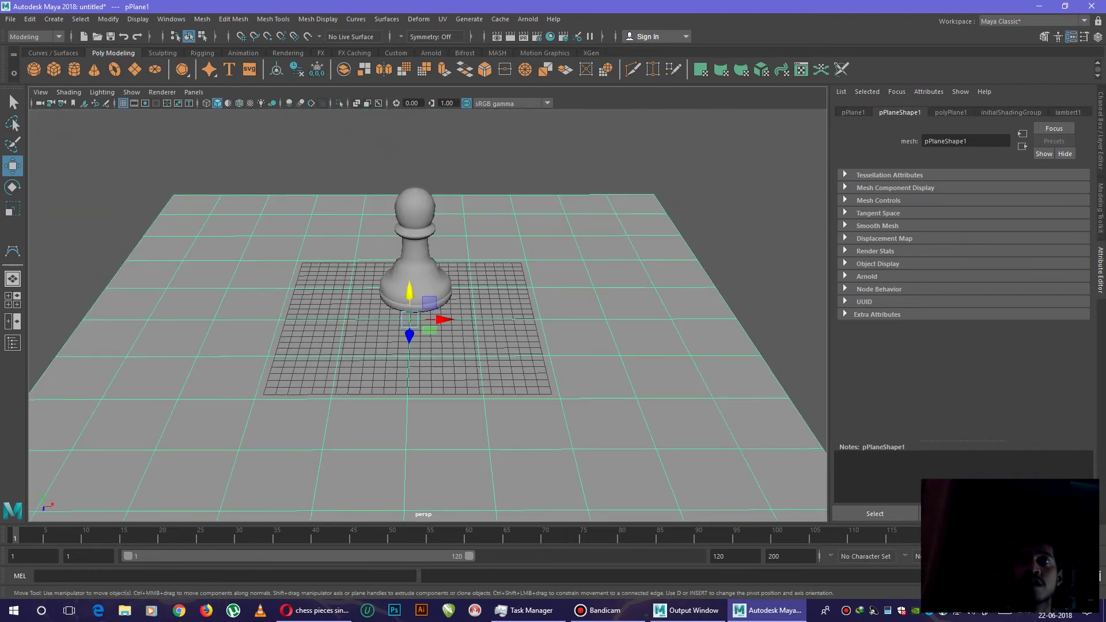
# Step: Assign a new Arnold aiStandardSurface material to the ground plane
pyautogui.moveTo(522, 279); pyautogui.dragTo(516, 574, button='right')
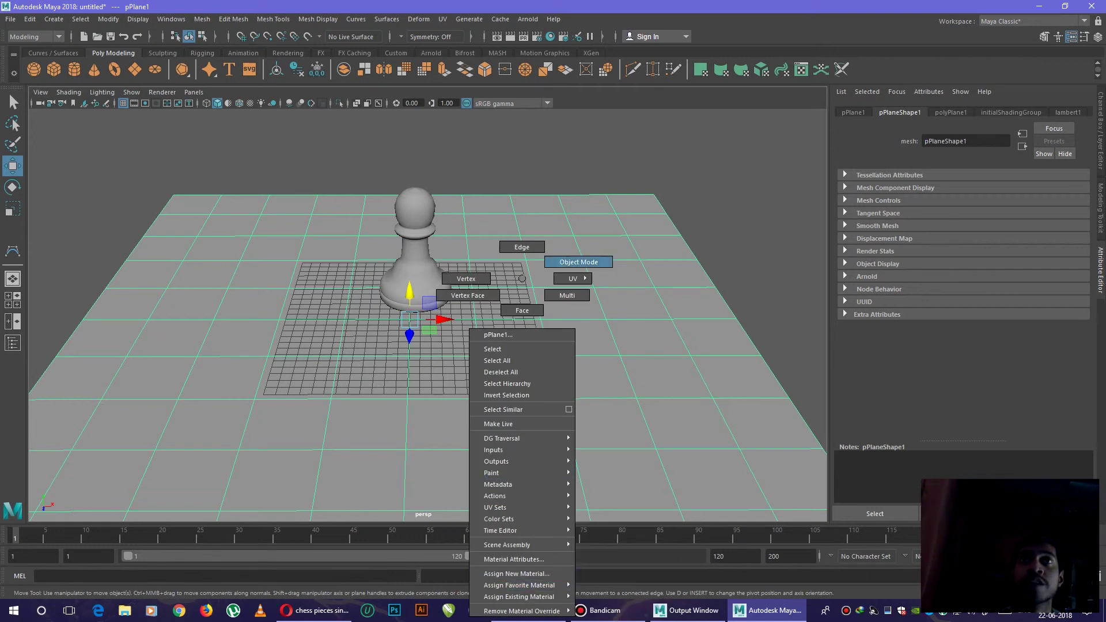
pyautogui.click(522, 279)
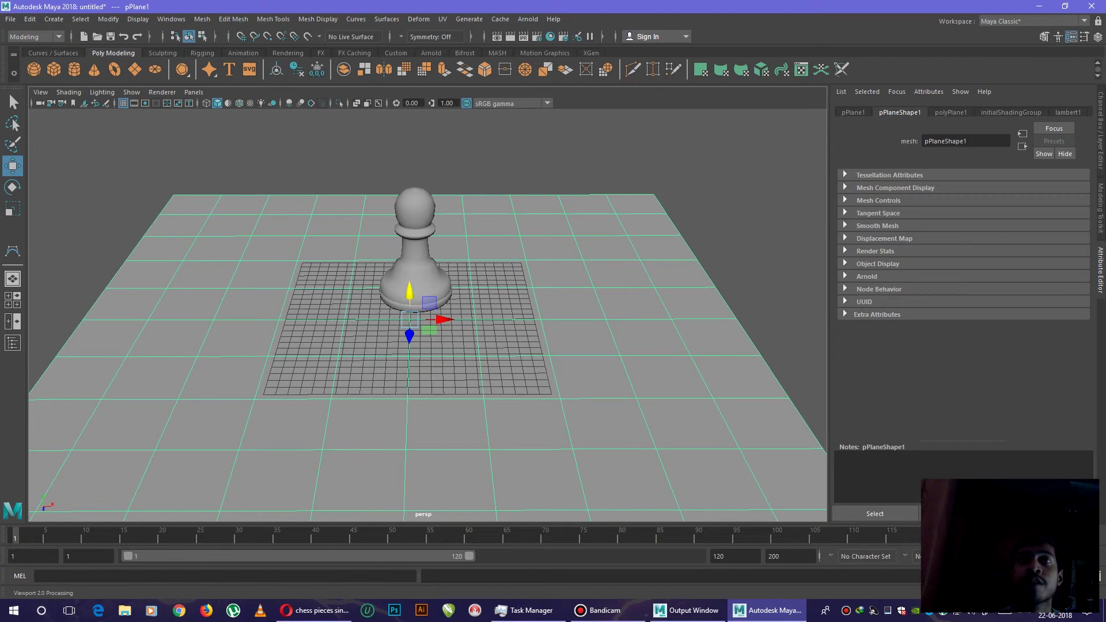
pyautogui.moveTo(447, 298); pyautogui.dragTo(505, 585, button='right')
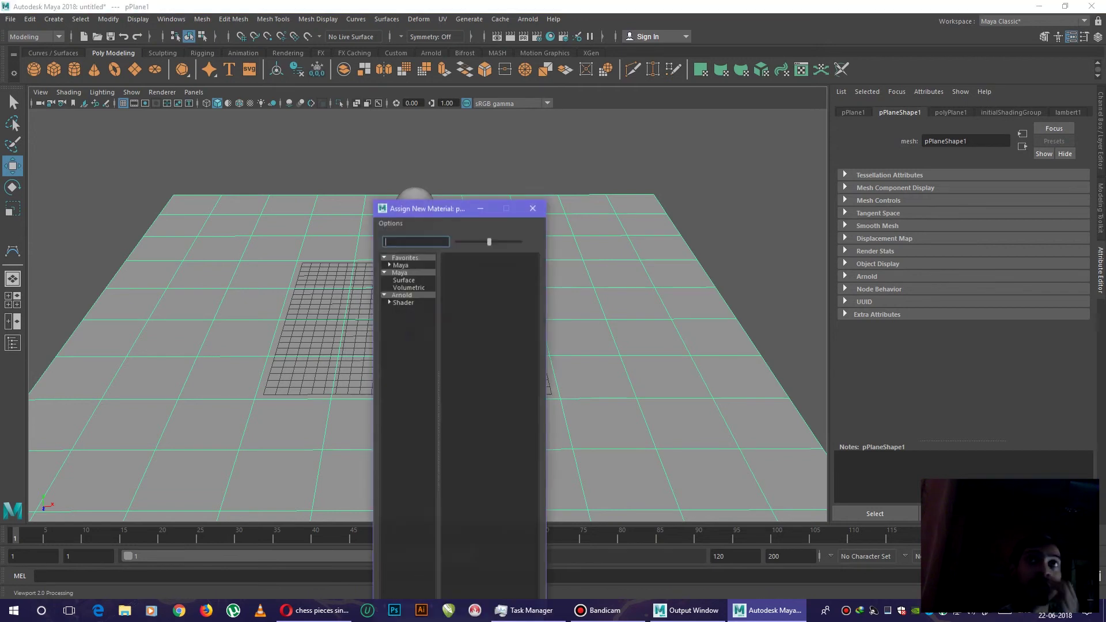
pyautogui.click(402, 295)
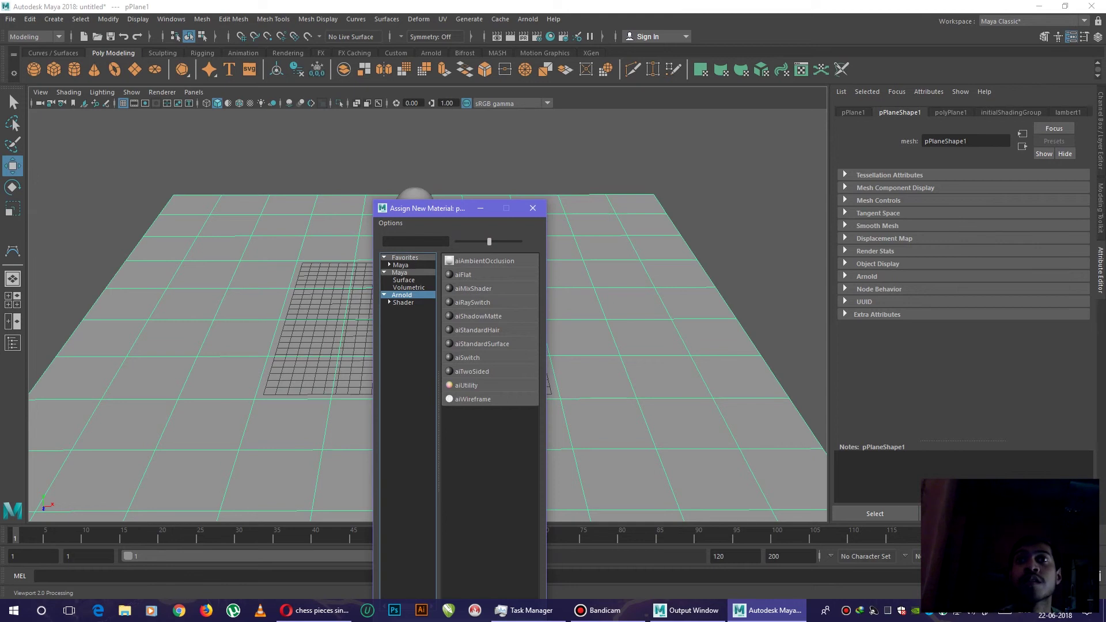
pyautogui.click(482, 343)
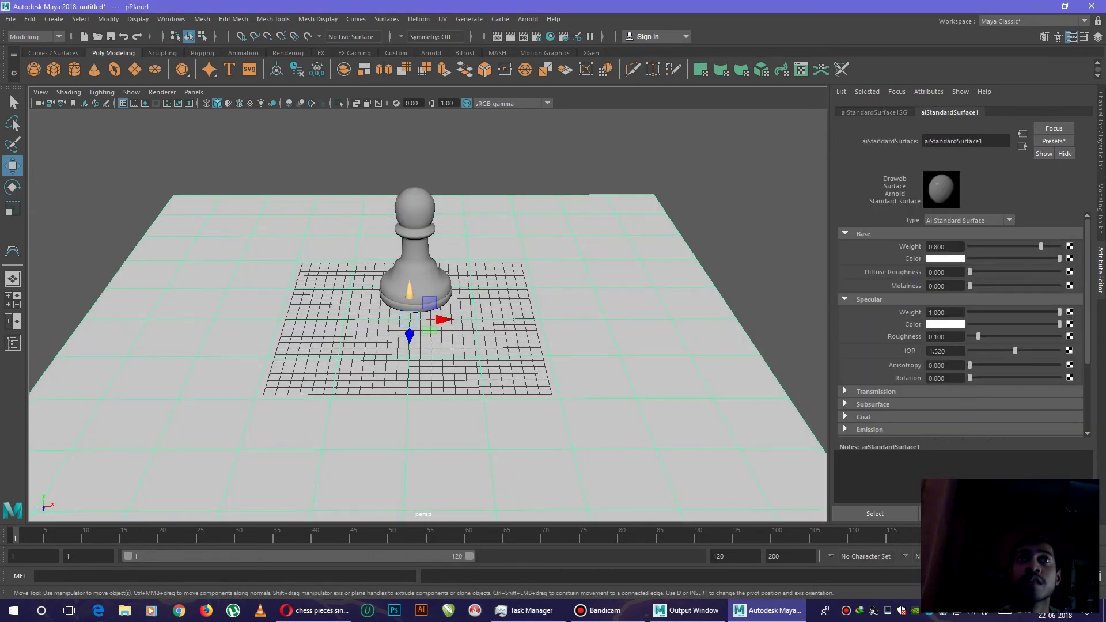
# Step: Start assigning a new Arnold material to the pawn
pyautogui.click(415, 259)
pyautogui.moveTo(414, 307); pyautogui.dragTo(432, 573, button='right')
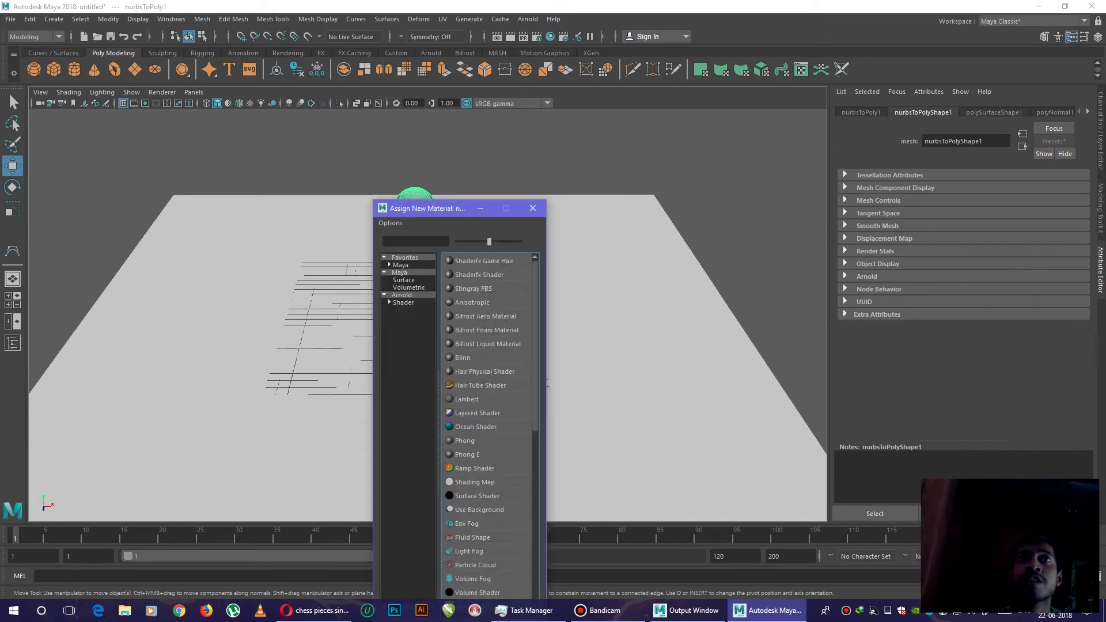
pyautogui.click(403, 302)
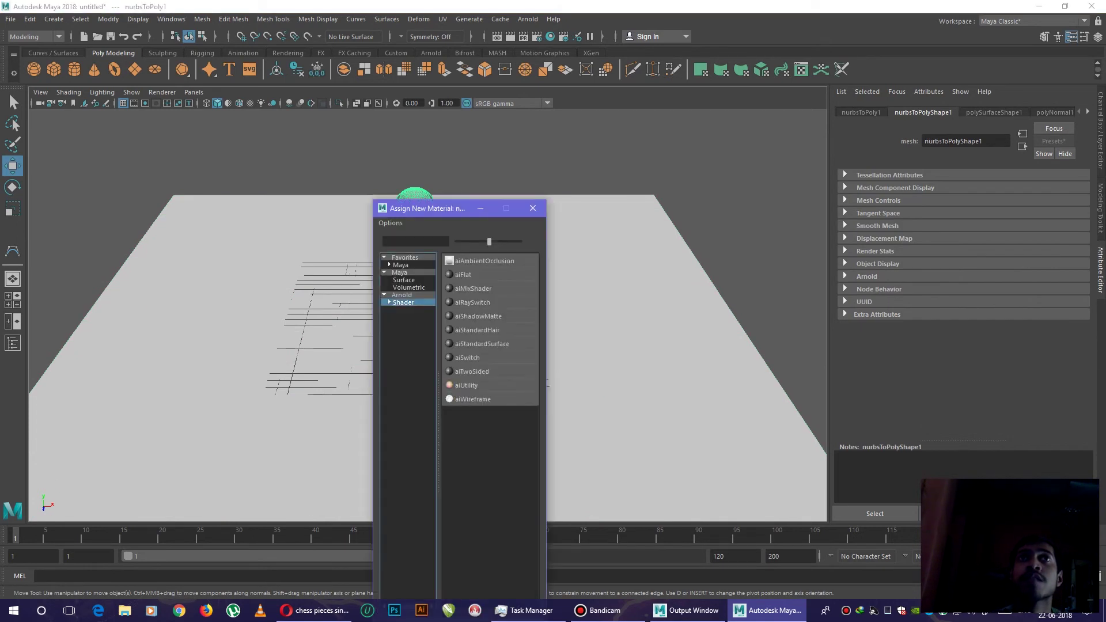
# Step: Give the pawn an aiStandardSurface, then tint the plane's aiStandardSurface1 base colour brown
pyautogui.click(481, 343)
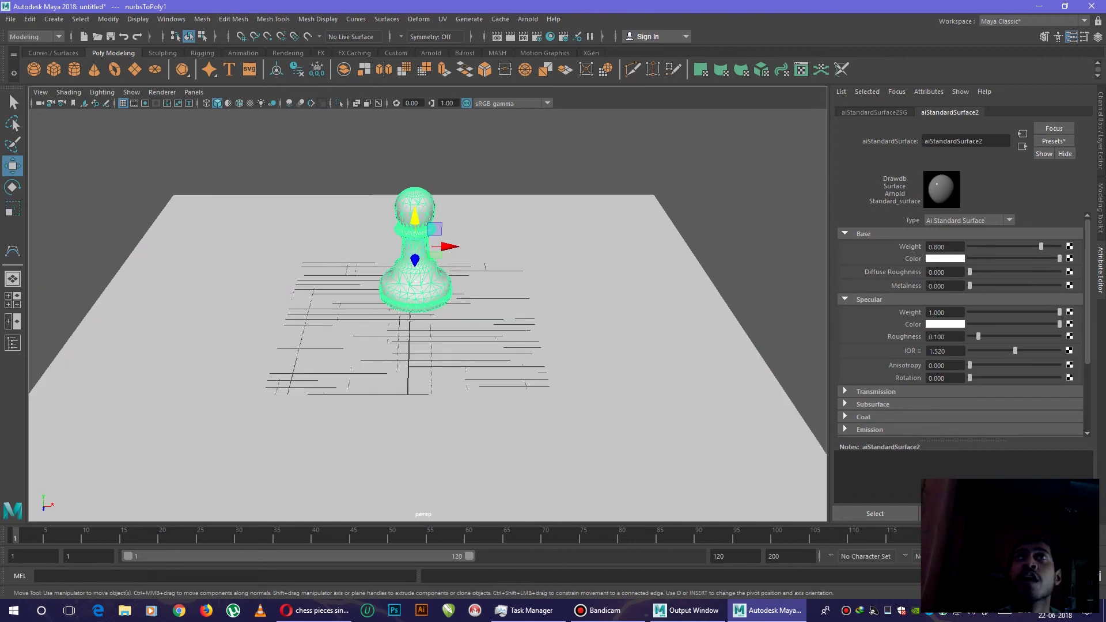
pyautogui.click(481, 343)
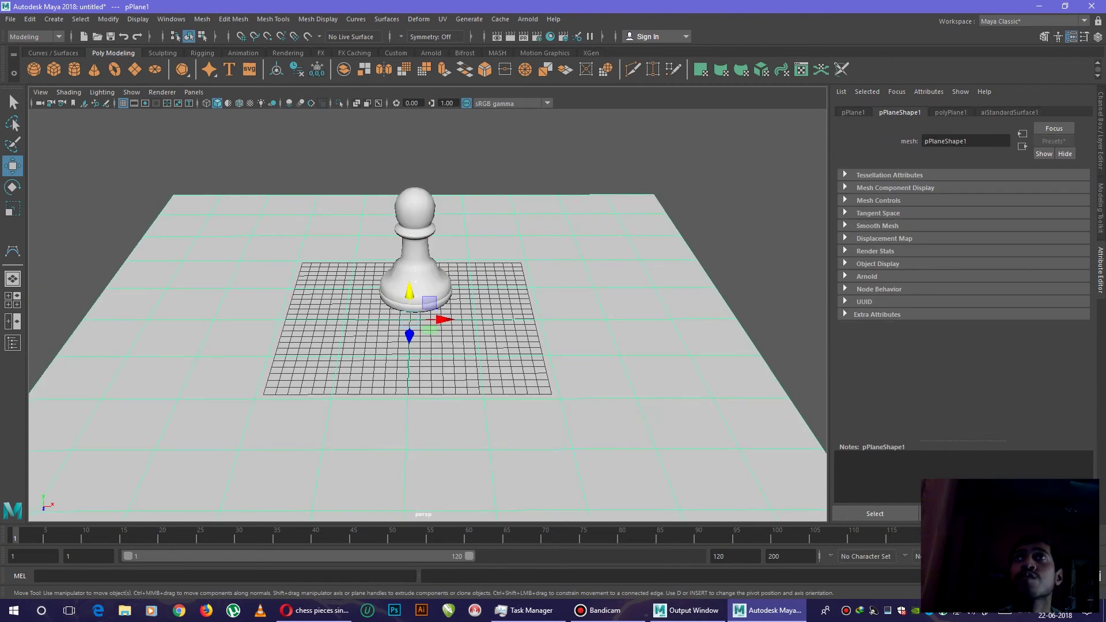
pyautogui.click(1010, 112)
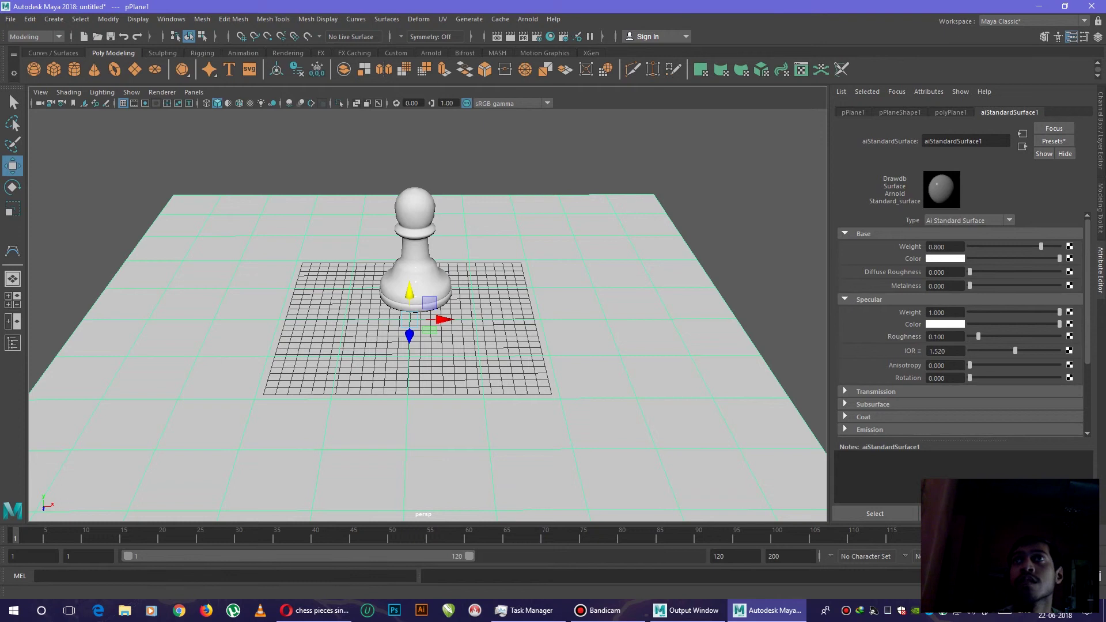
pyautogui.click(943, 259)
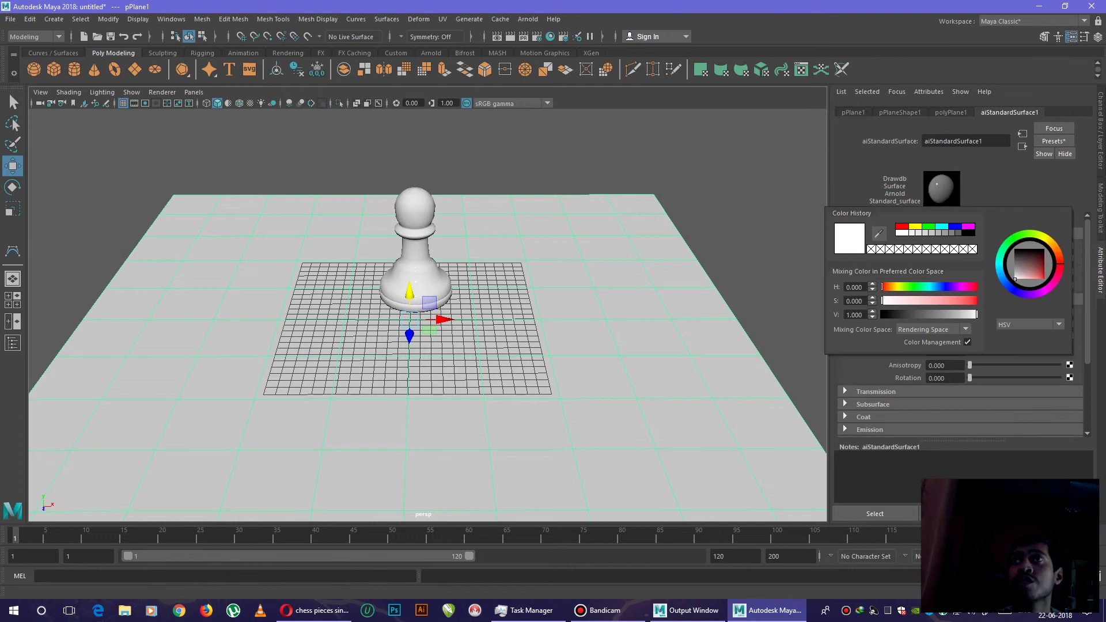
pyautogui.moveTo(1061, 259); pyautogui.dragTo(1030, 273)
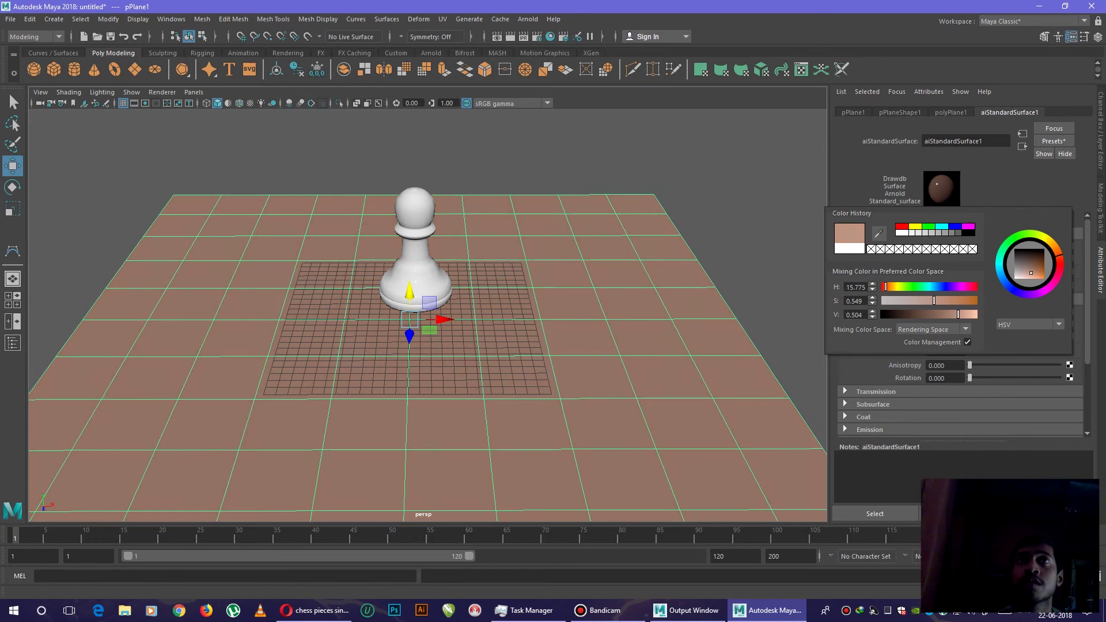
pyautogui.keyDown('alt'); pyautogui.moveTo(423, 328); pyautogui.dragTo(428, 345); pyautogui.keyUp('alt')
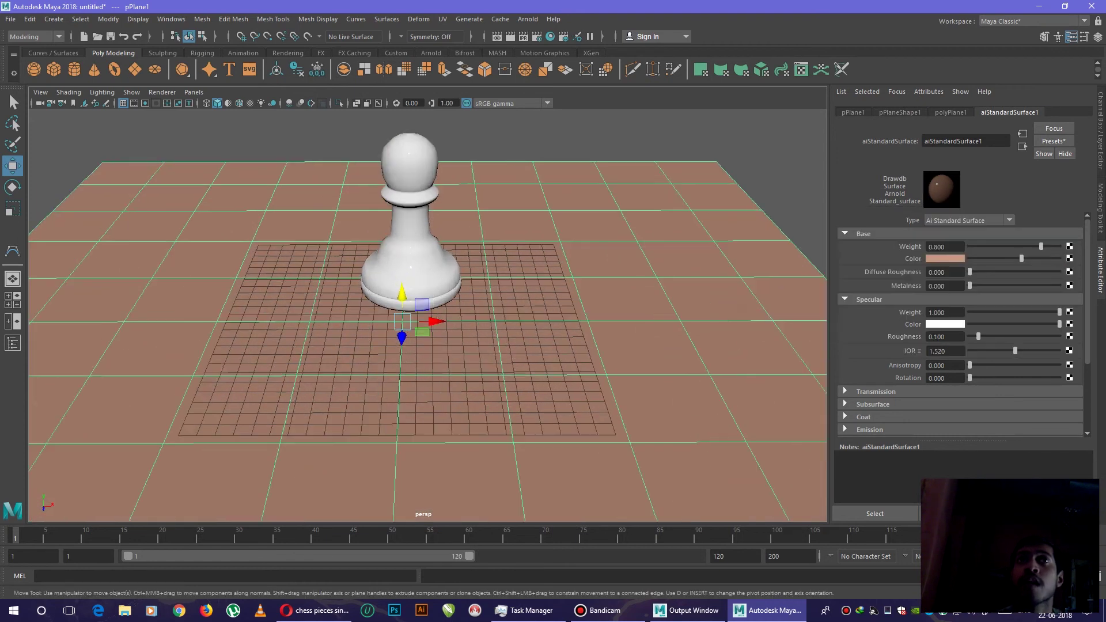
pyautogui.click(426, 294)
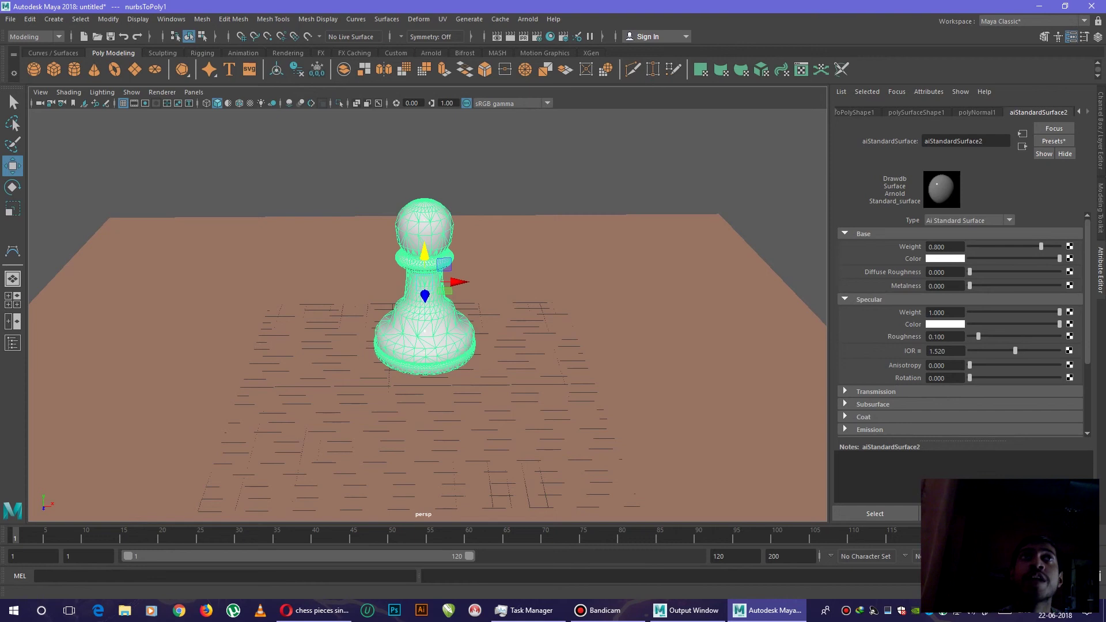
# Step: Add an Arnold Physical Sky and raise its intensity to 2.5
pyautogui.click(430, 53)
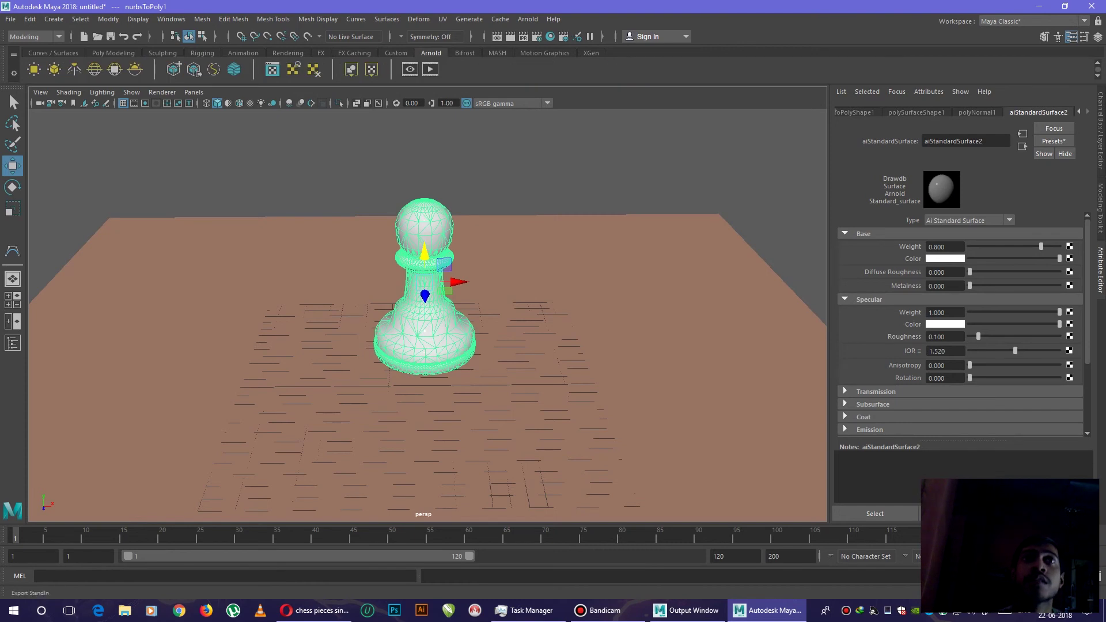
pyautogui.click(136, 69)
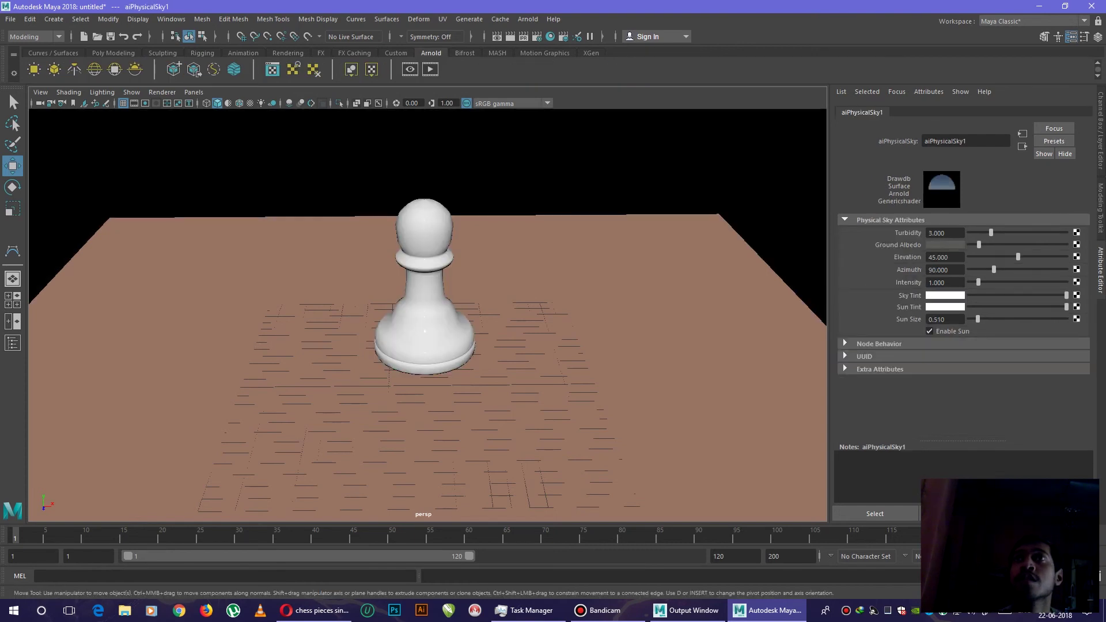
pyautogui.click(945, 282)
pyautogui.write('2.5')
pyautogui.press('Return')
pyautogui.click(424, 311)
pyautogui.scroll(2, 427, 312)
pyautogui.scroll(2, 428, 311)
pyautogui.scroll(-4, 428, 311)
pyautogui.scroll(-2, 428, 311)
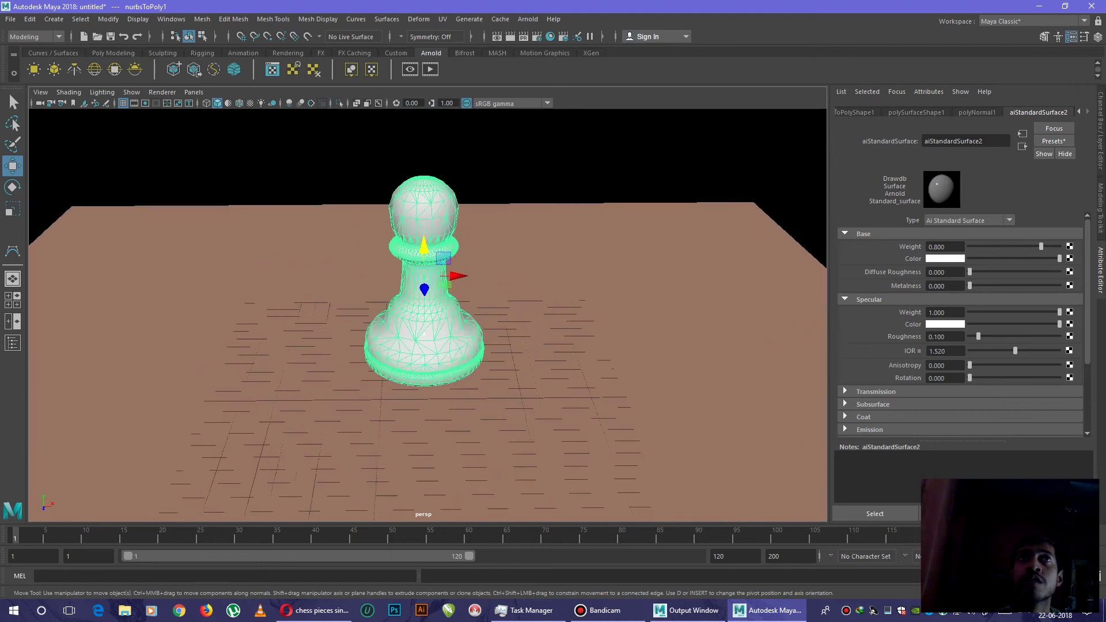
pyautogui.scroll(2, 428, 311)
pyautogui.scroll(2, 428, 311)
pyautogui.scroll(2, 428, 311)
pyautogui.scroll(-2, 427, 311)
pyautogui.scroll(-2, 427, 312)
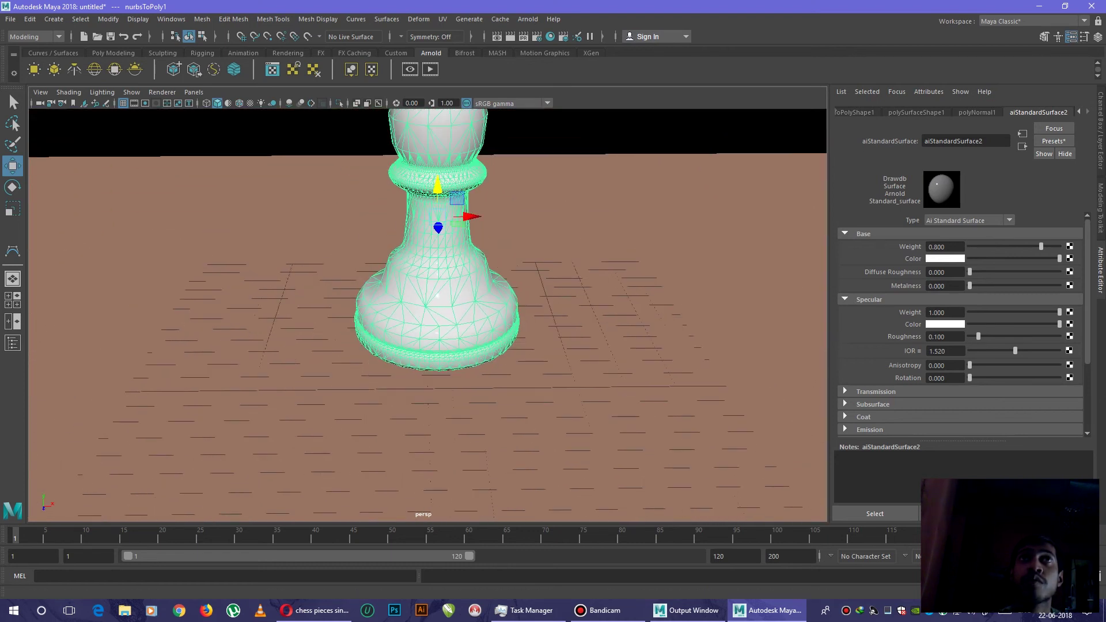
pyautogui.click(537, 36)
# Step: Keep Arnold Renderer and set the image size to the HD_720 preset, 1280 × 720
pyautogui.moveTo(337, 106); pyautogui.dragTo(517, 97)
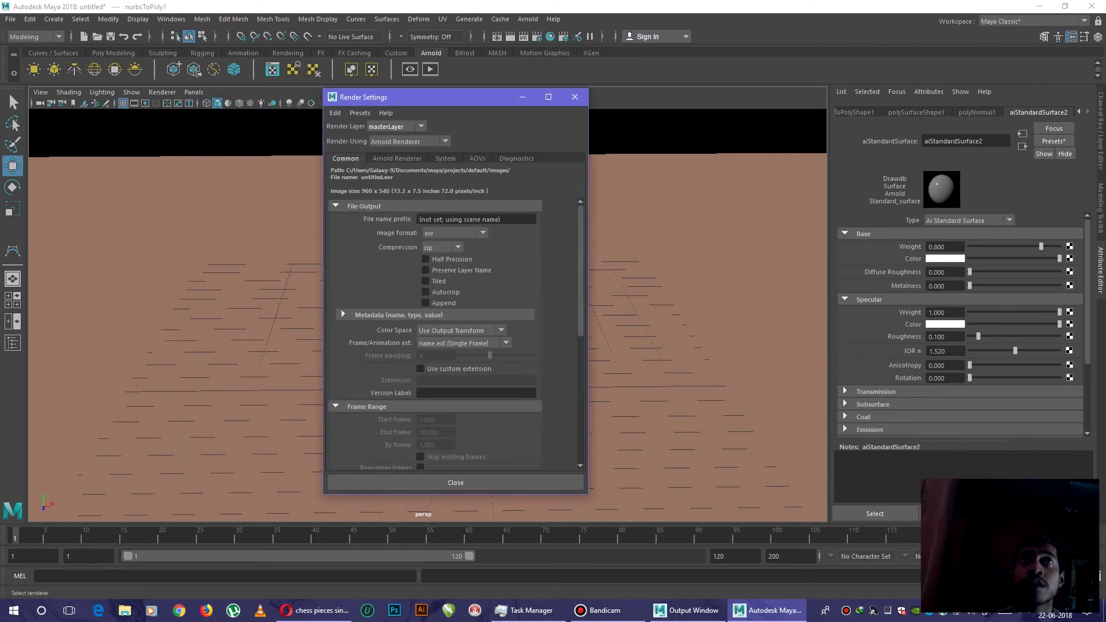
pyautogui.click(408, 141)
pyautogui.click(397, 188)
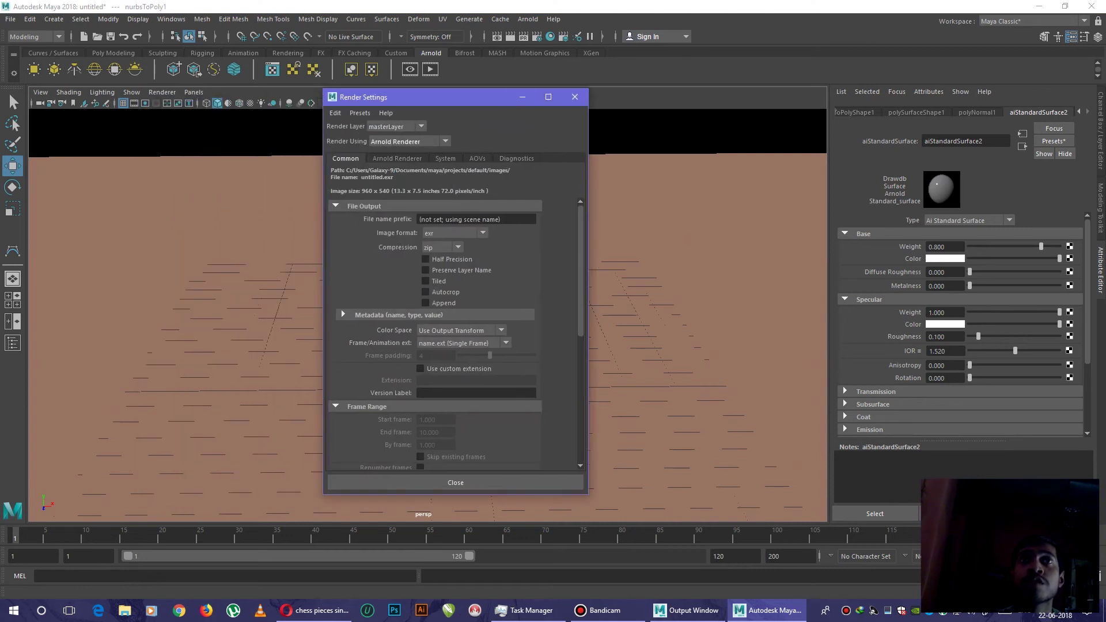
pyautogui.scroll(-5, 439, 346)
pyautogui.scroll(-3, 439, 346)
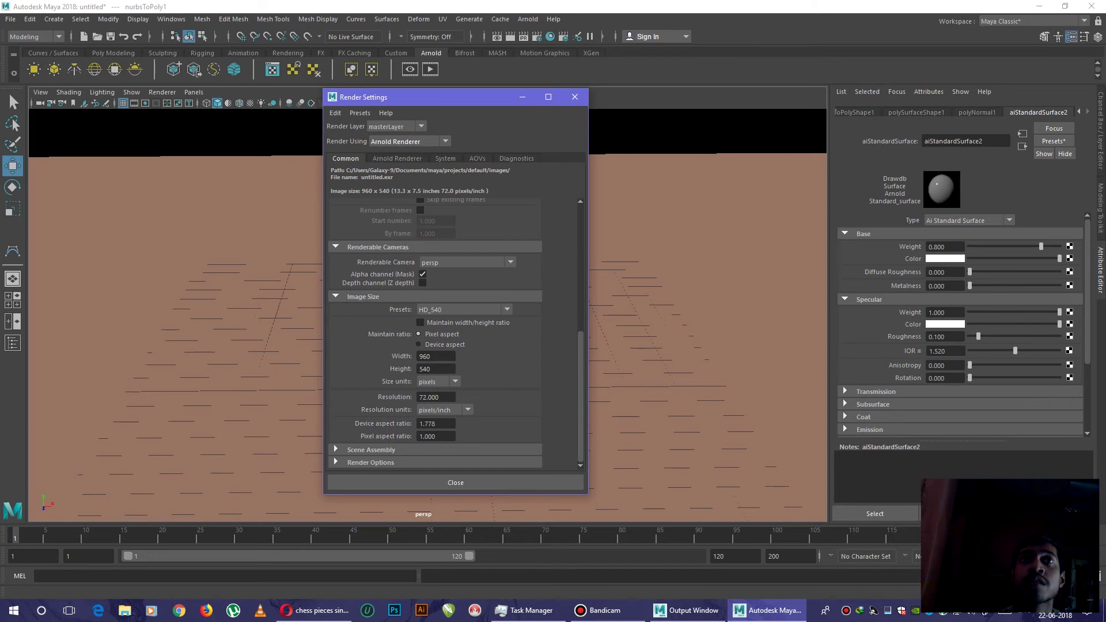
pyautogui.click(439, 381)
pyautogui.click(462, 309)
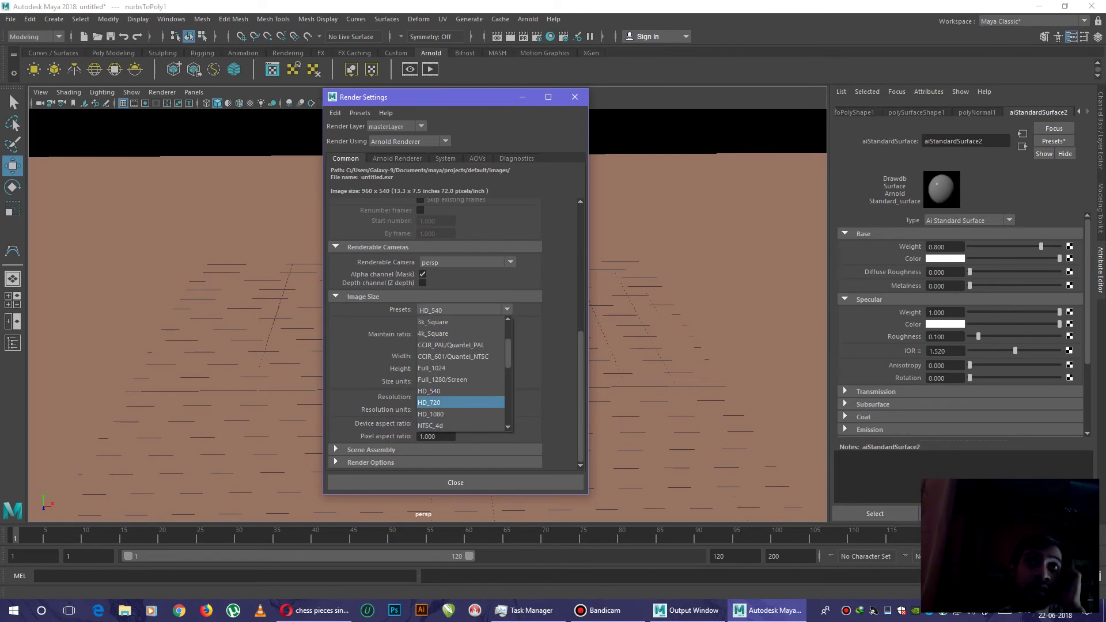
pyautogui.click(429, 403)
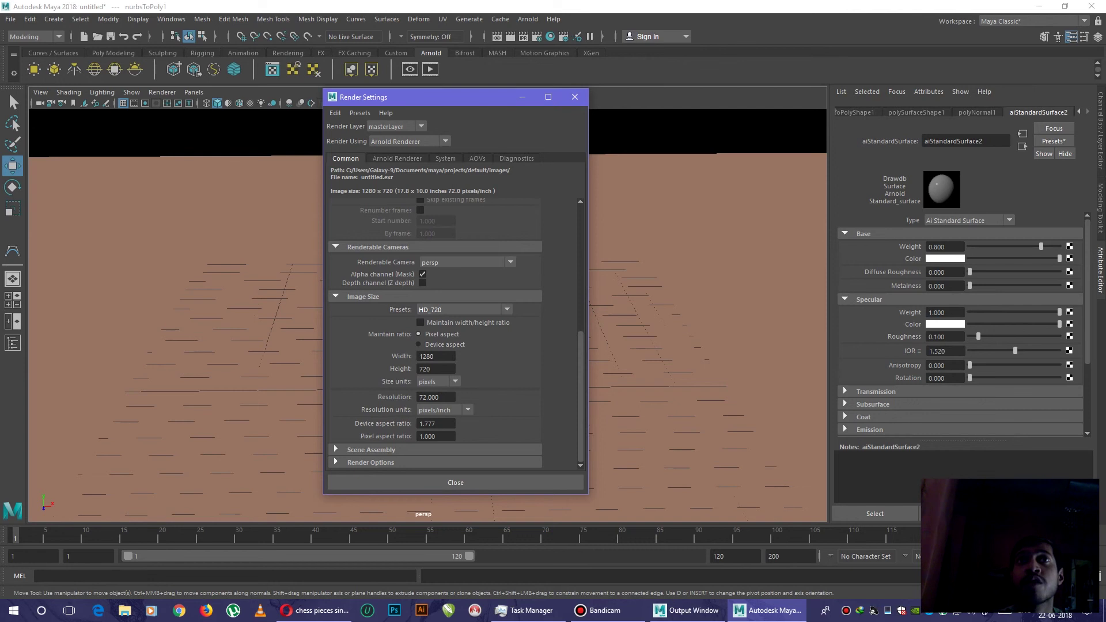
pyautogui.click(463, 309)
pyautogui.click(440, 391)
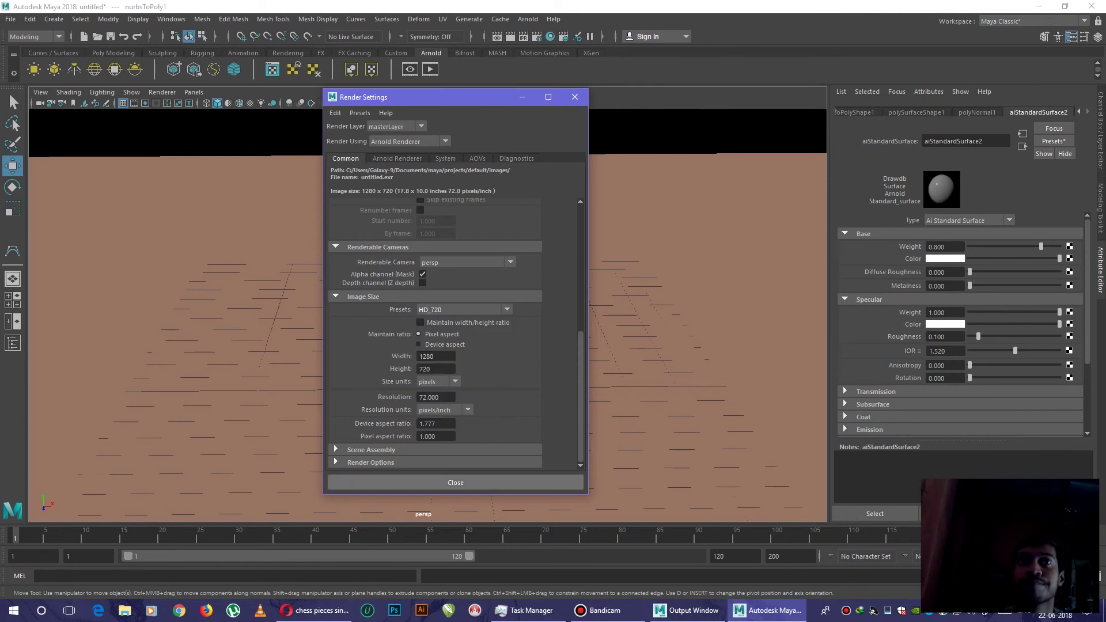
# Step: Scale the ground plane up far larger around the pawn and start an Arnold render of the frame
pyautogui.click(455, 483)
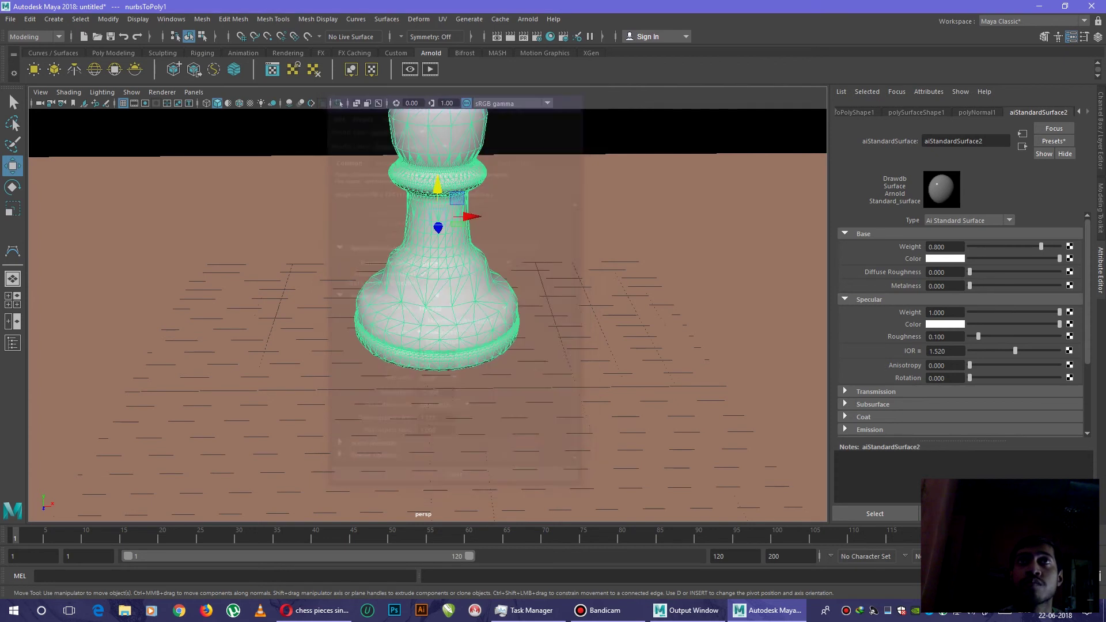
pyautogui.moveTo(432, 346)
pyautogui.keyDown('alt'); pyautogui.mouseDown()
pyautogui.moveTo(414, 285)
pyautogui.moveTo(380, 243)
pyautogui.mouseUp(); pyautogui.keyUp('alt')
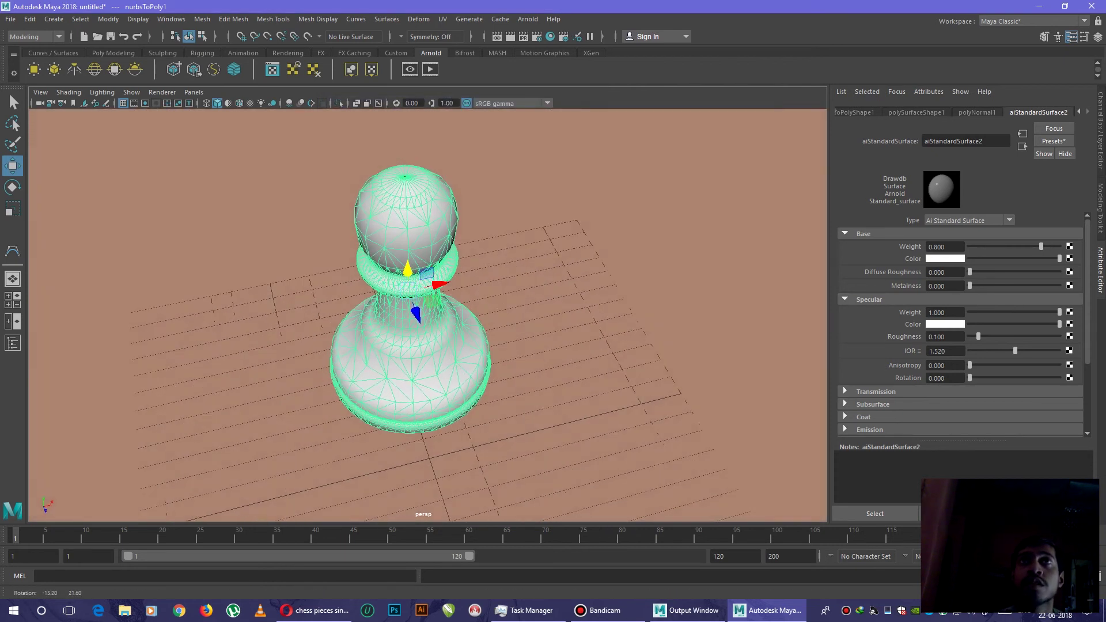
pyautogui.keyDown('alt'); pyautogui.moveTo(380, 242); pyautogui.dragTo(406, 346); pyautogui.keyUp('alt')
pyautogui.scroll(2, 415, 311)
pyautogui.scroll(-3, 423, 311)
pyautogui.click(518, 415)
pyautogui.press('r')
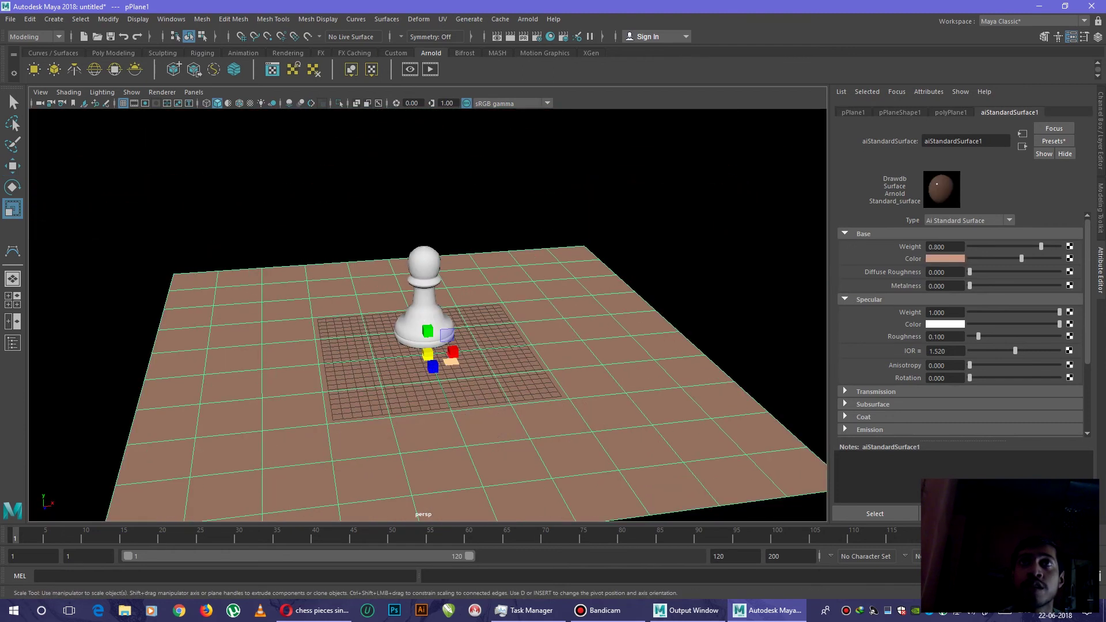
pyautogui.moveTo(427, 355); pyautogui.dragTo(804, 238)
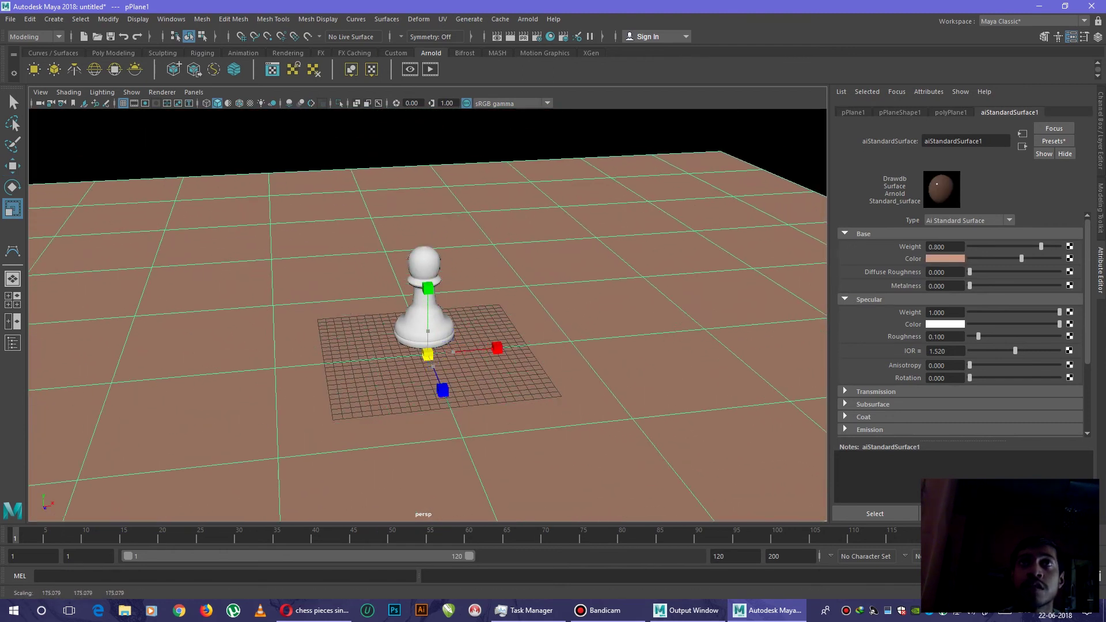
pyautogui.scroll(2, 428, 316)
pyautogui.scroll(2, 428, 315)
pyautogui.scroll(2, 428, 315)
pyautogui.scroll(2, 428, 315)
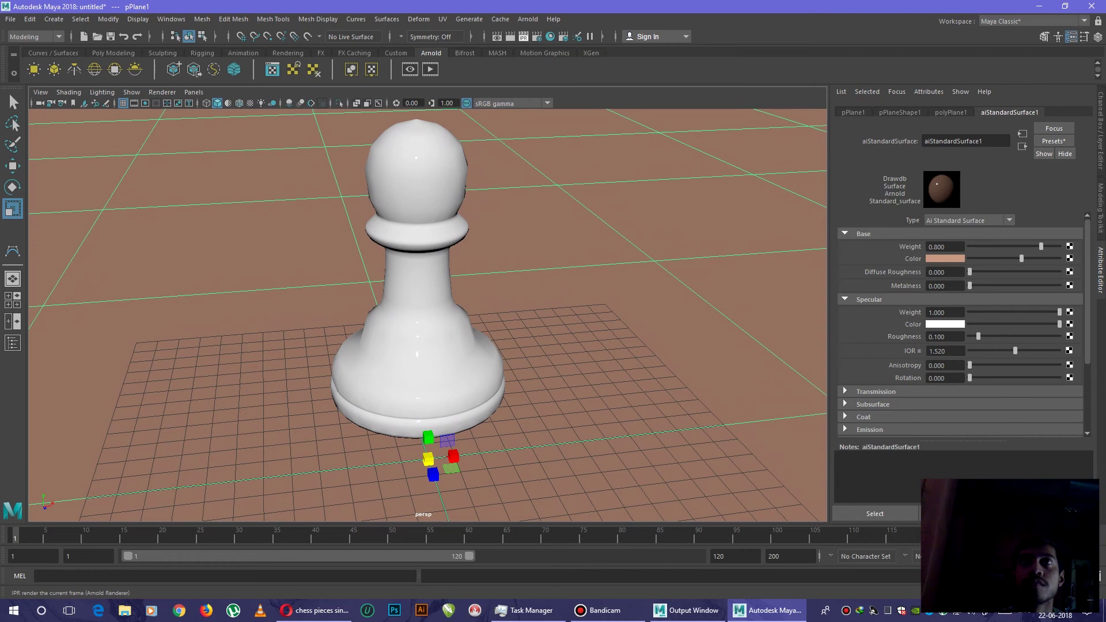
pyautogui.click(510, 36)
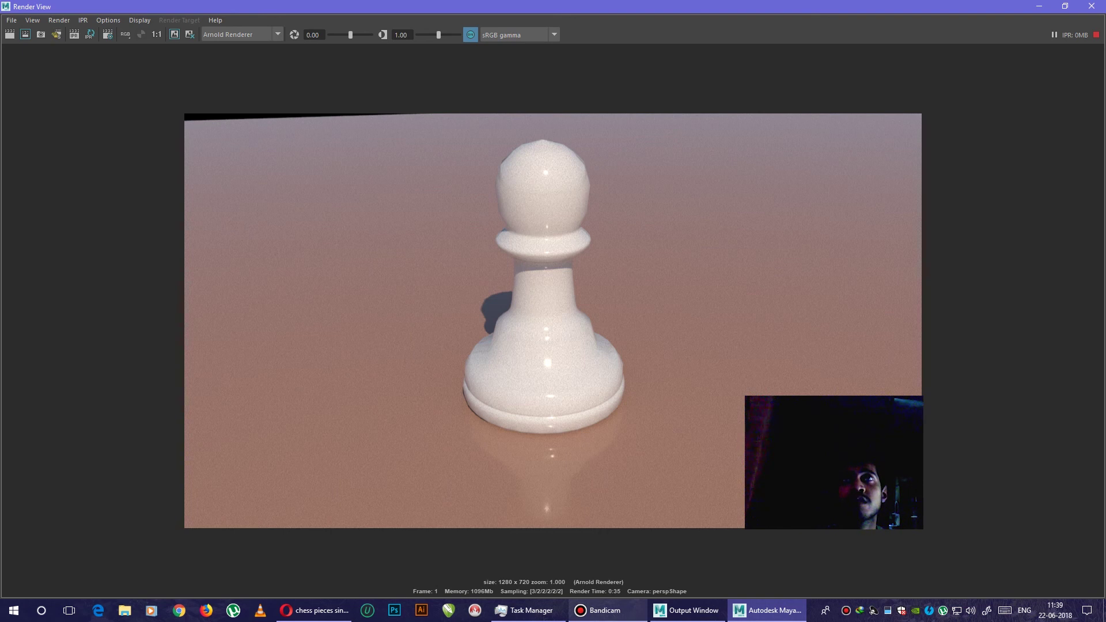
pyautogui.scroll(2, 553, 320)
pyautogui.scroll(-2, 552, 320)
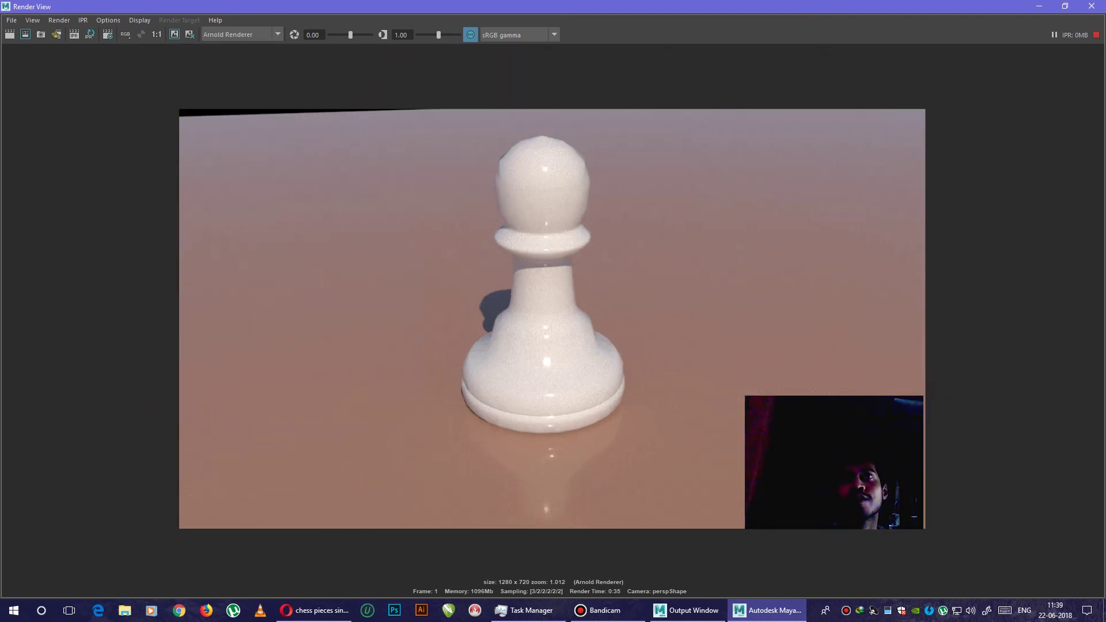
pyautogui.scroll(1, 540, 303)
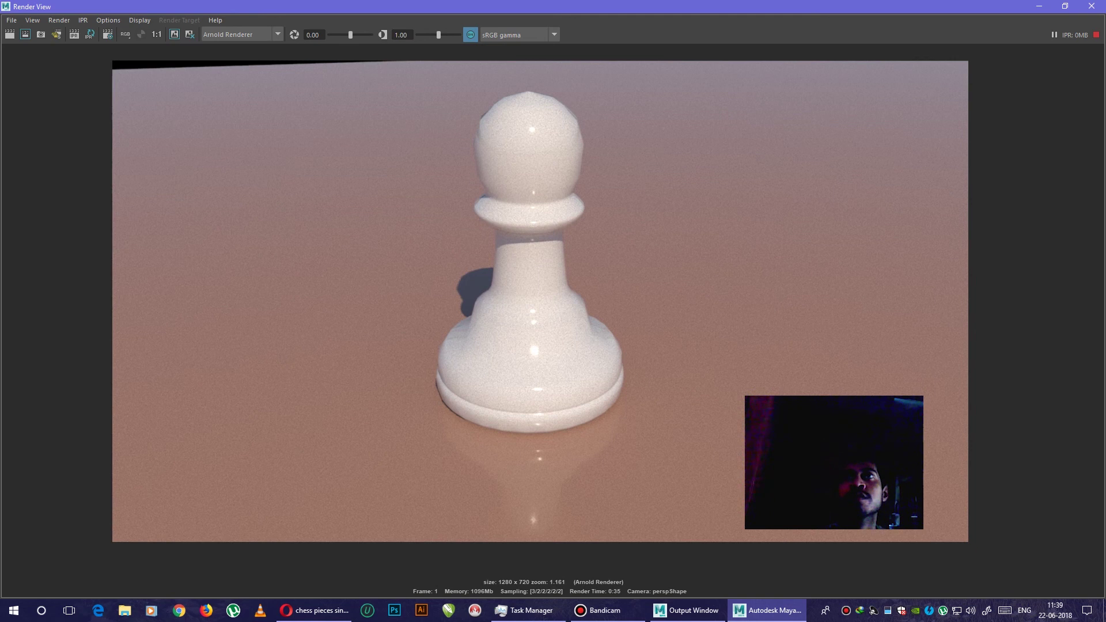
# Step: Pan the finished 1280 × 720 render in the Render View to look it over
pyautogui.moveTo(553, 302)
pyautogui.keyDown('alt'); pyautogui.mouseDown(button='middle')
pyautogui.moveTo(539, 348)
pyautogui.moveTo(547, 323)
pyautogui.mouseUp(button='middle'); pyautogui.keyUp('alt')
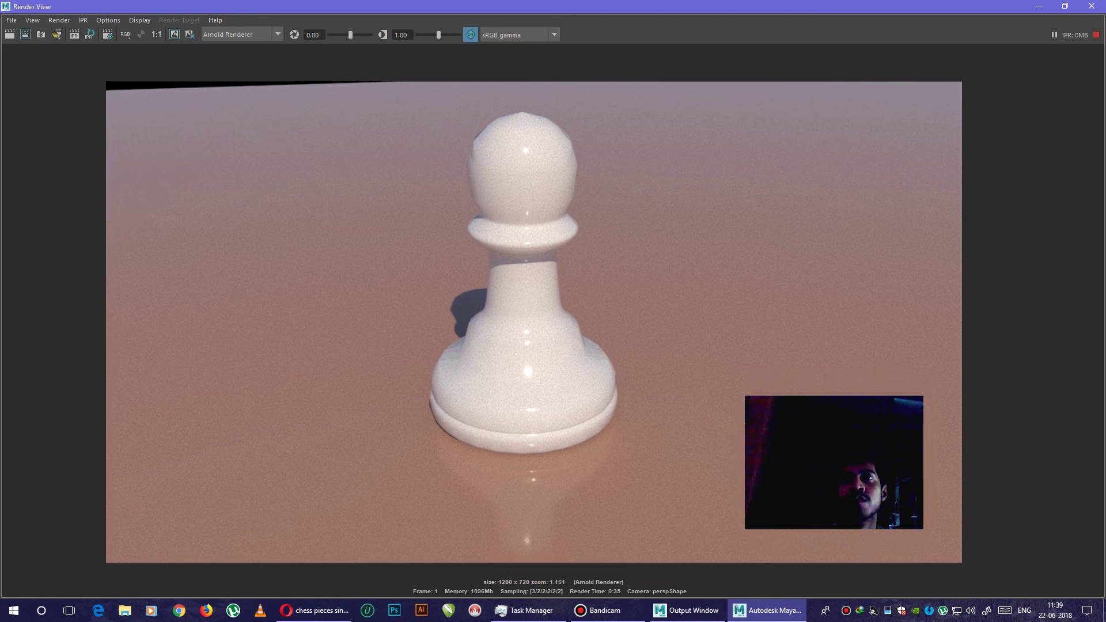